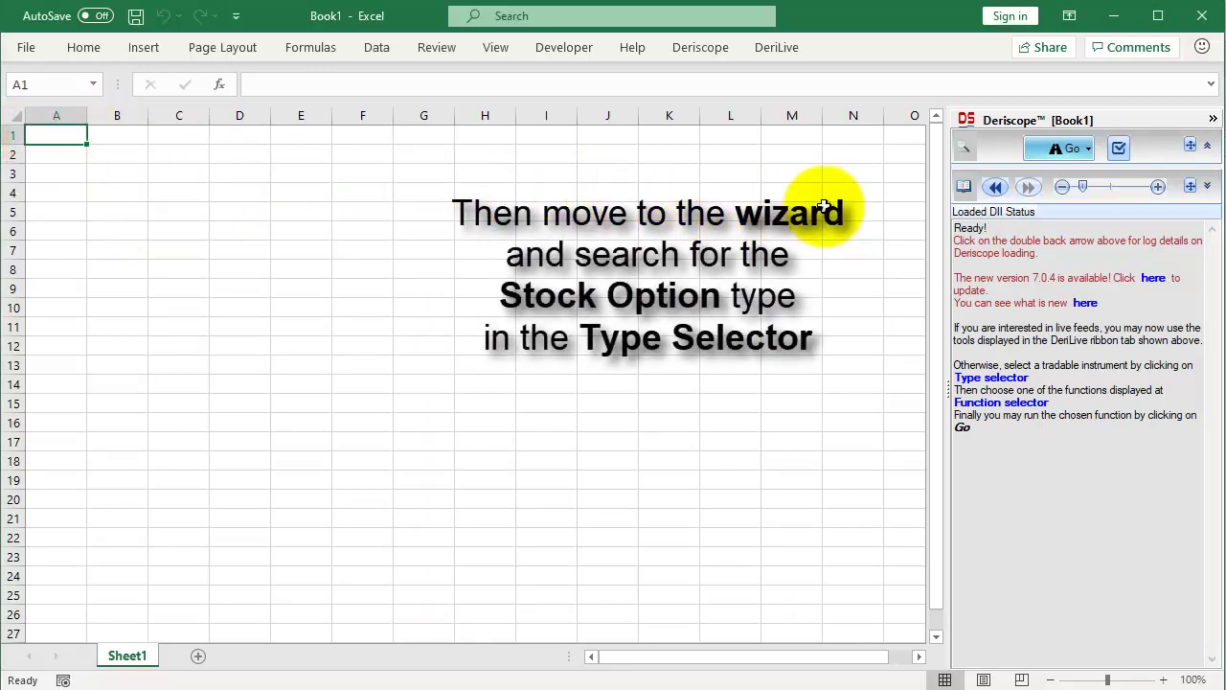
Choose Tradable > Option > Vanilla Option > Stock Option as the Deriscope object type
left_click(953, 206)
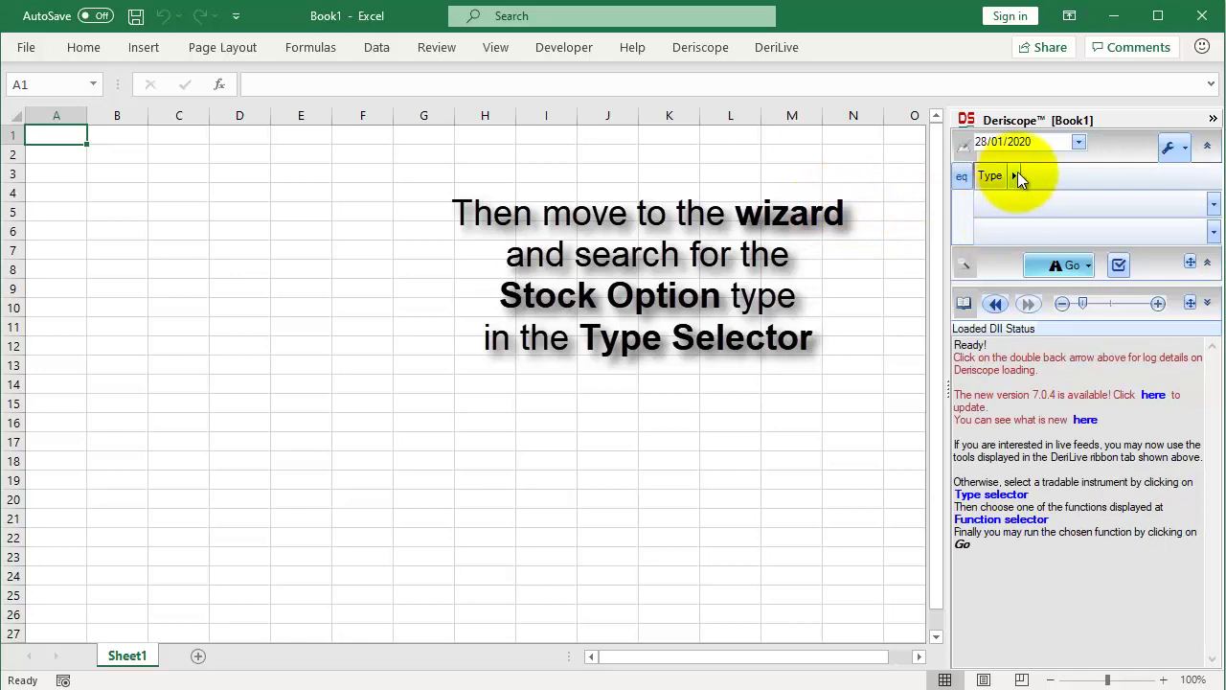
left_click(1015, 175)
left_click(1054, 264)
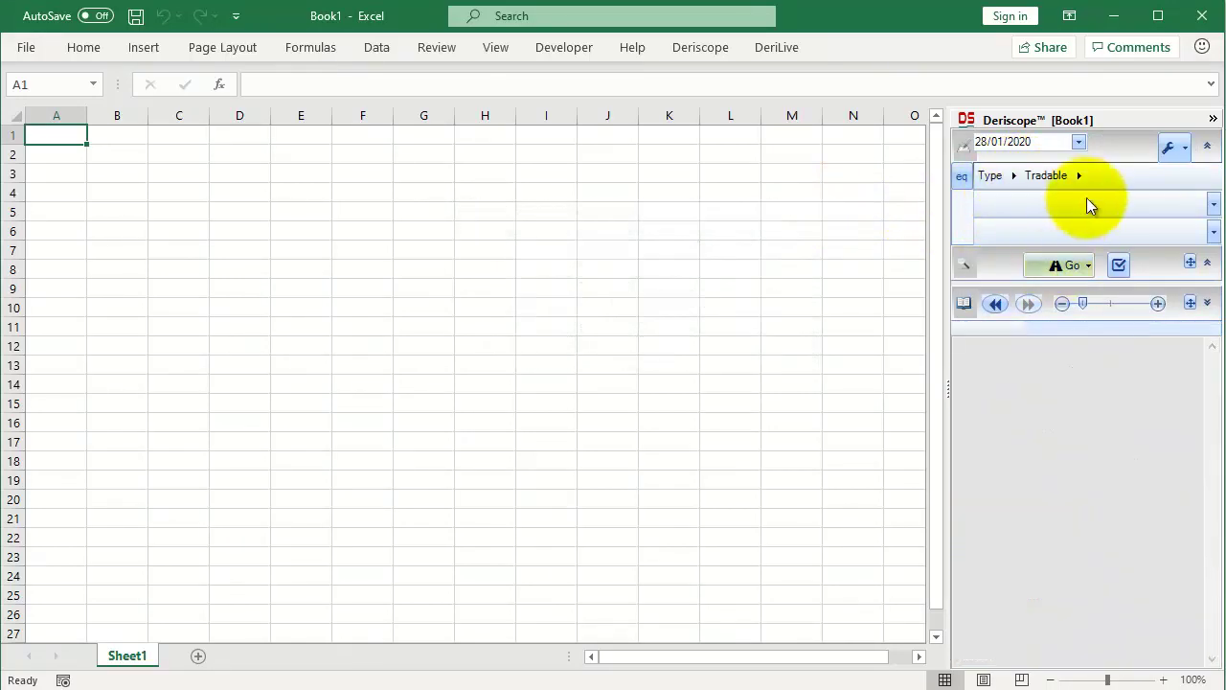
left_click(1078, 178)
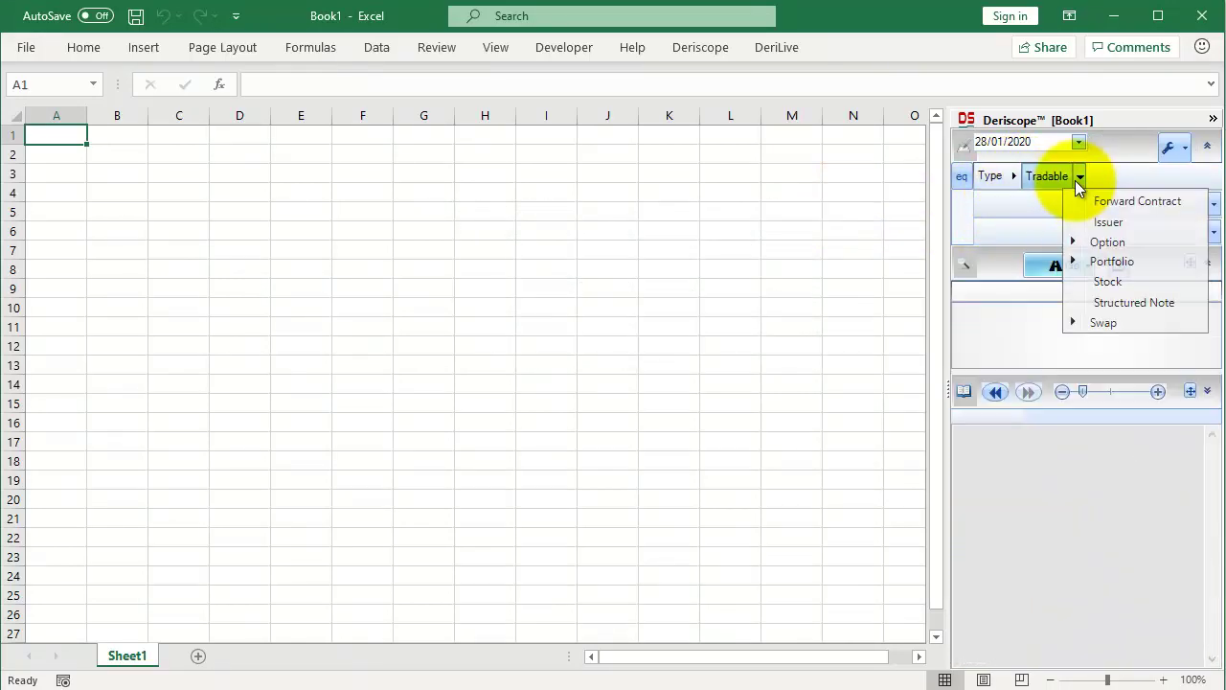
left_click(1111, 241)
left_click(1133, 177)
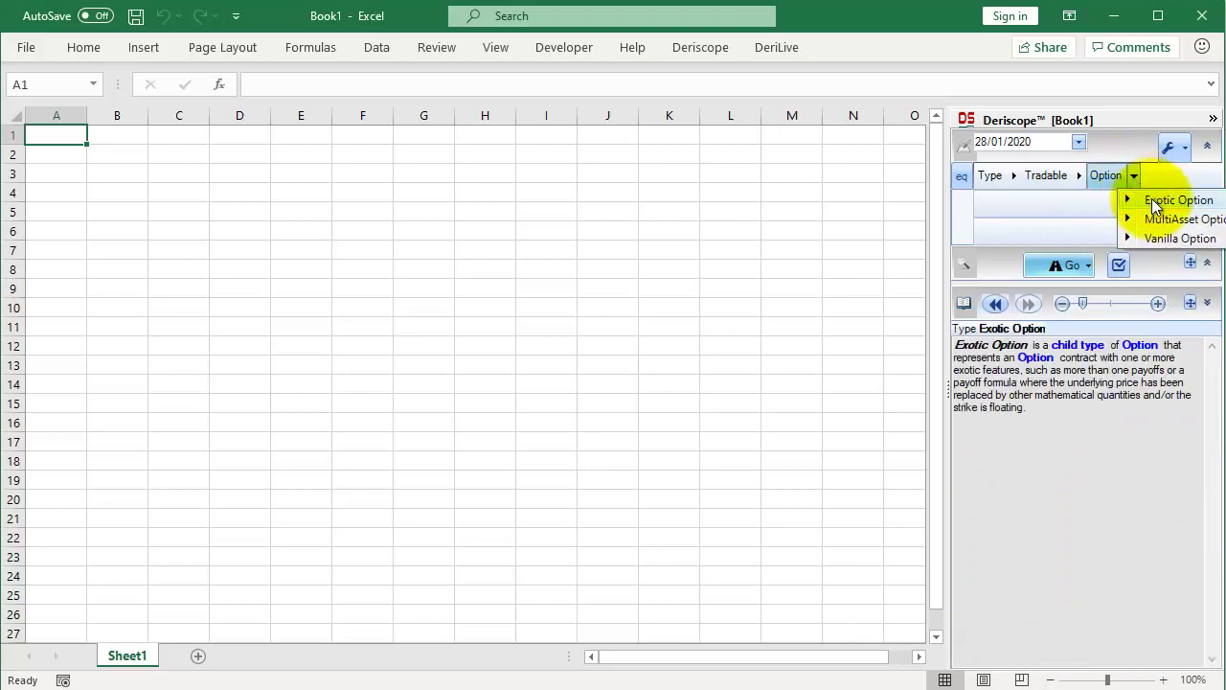
left_click(1166, 238)
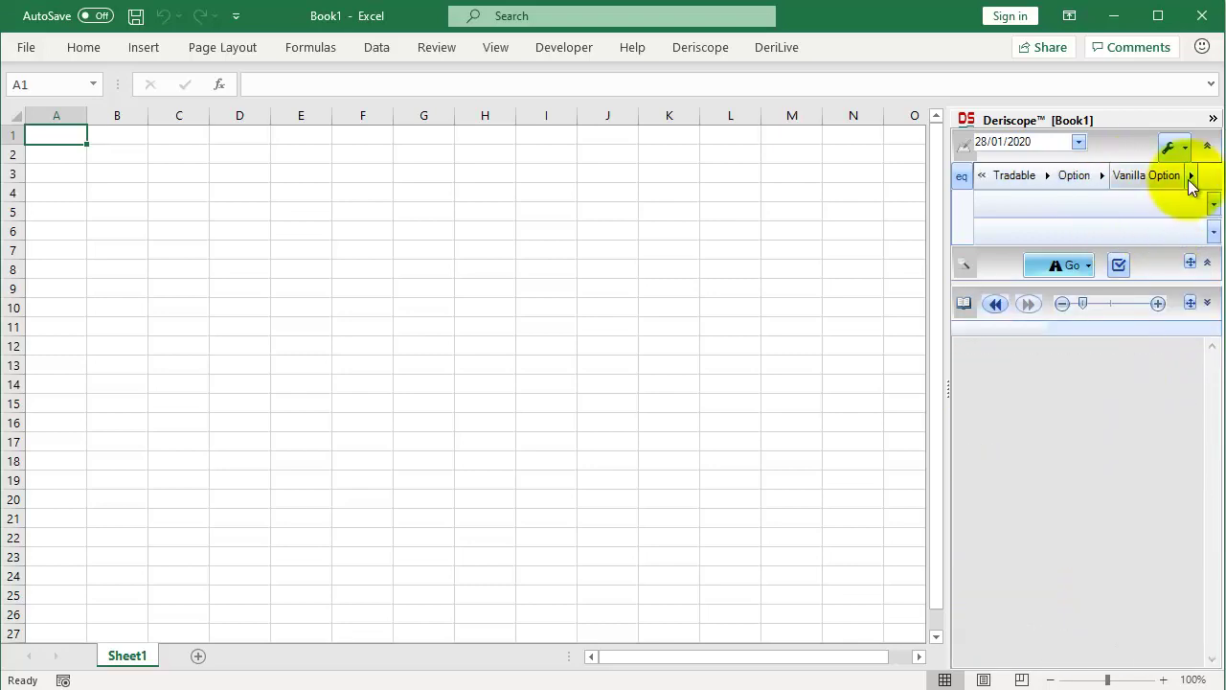
left_click(1214, 245)
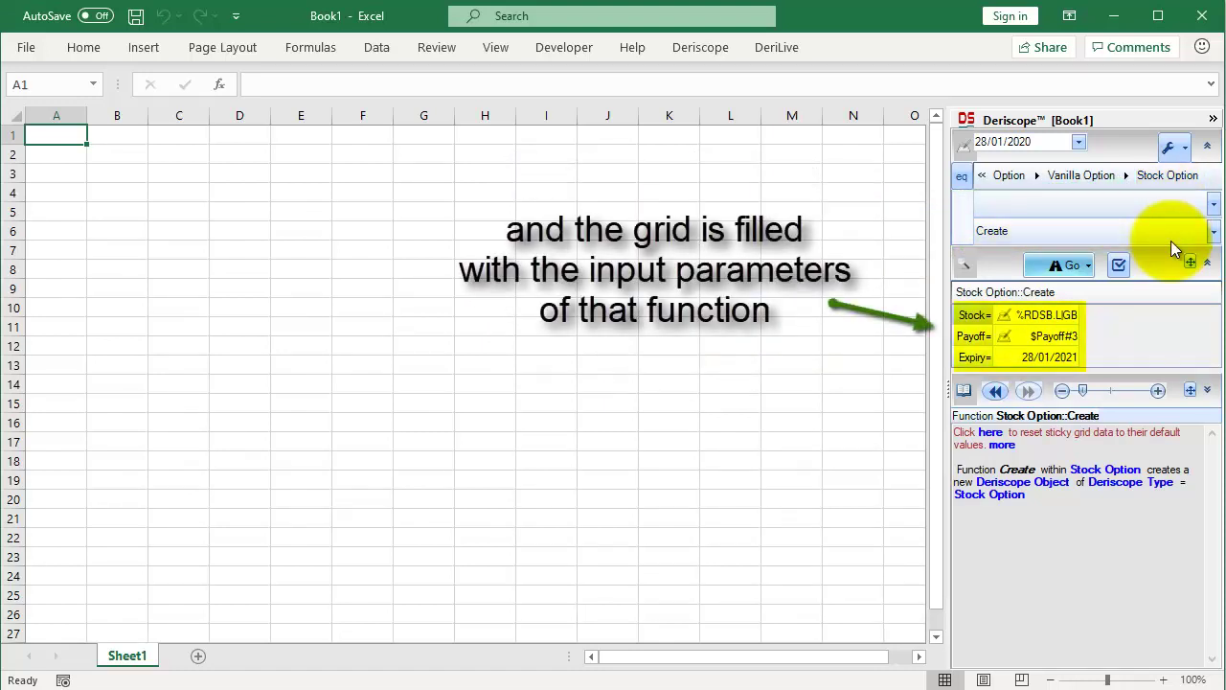
Paste the Stock Option Create formula into A1, then review the Payoff in B5 and A8
left_click(1087, 266)
left_click(1073, 285)
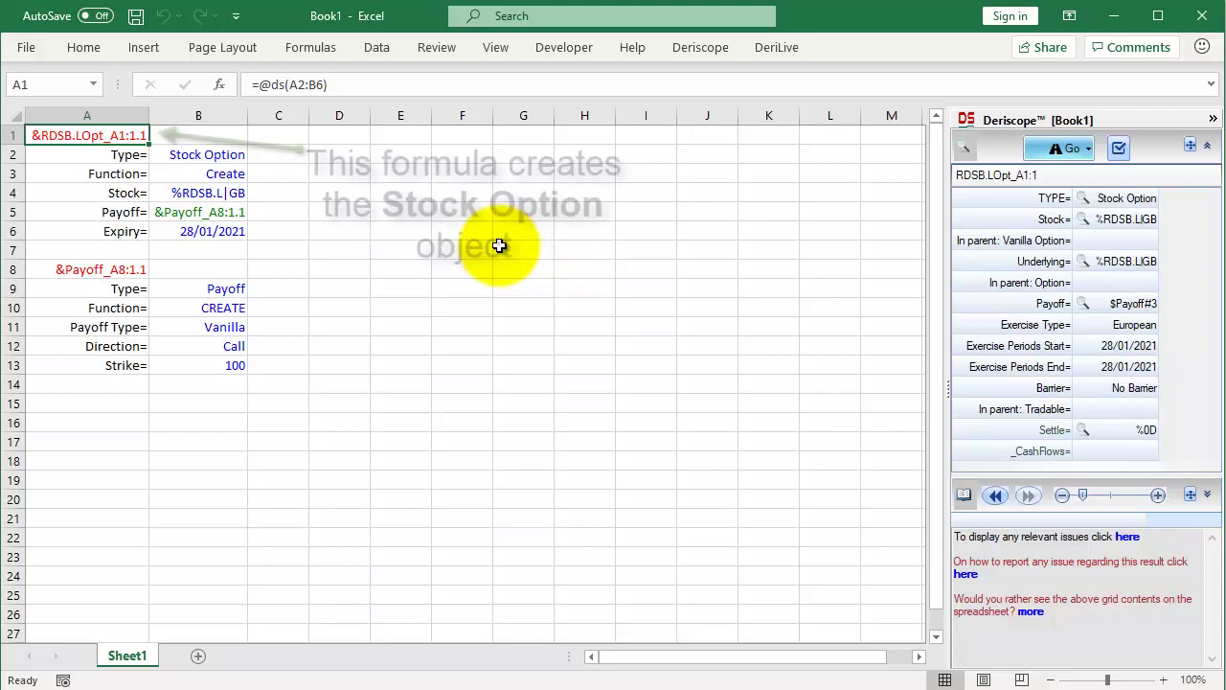
left_click(213, 215)
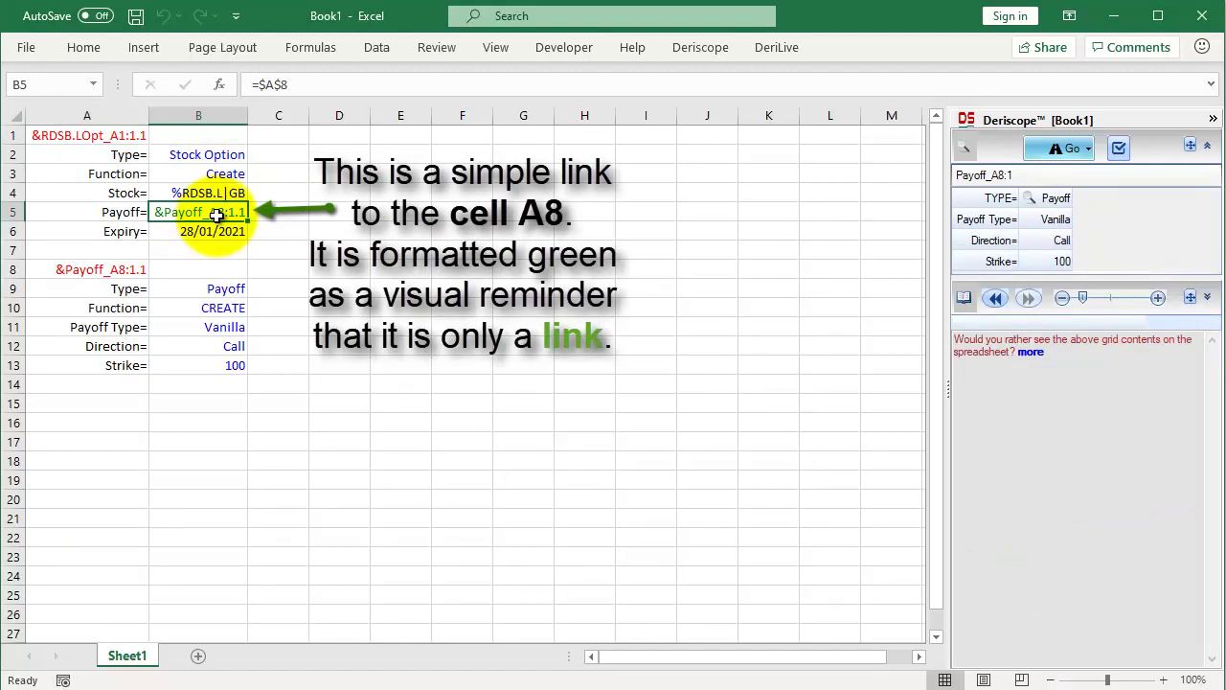
left_click(122, 266)
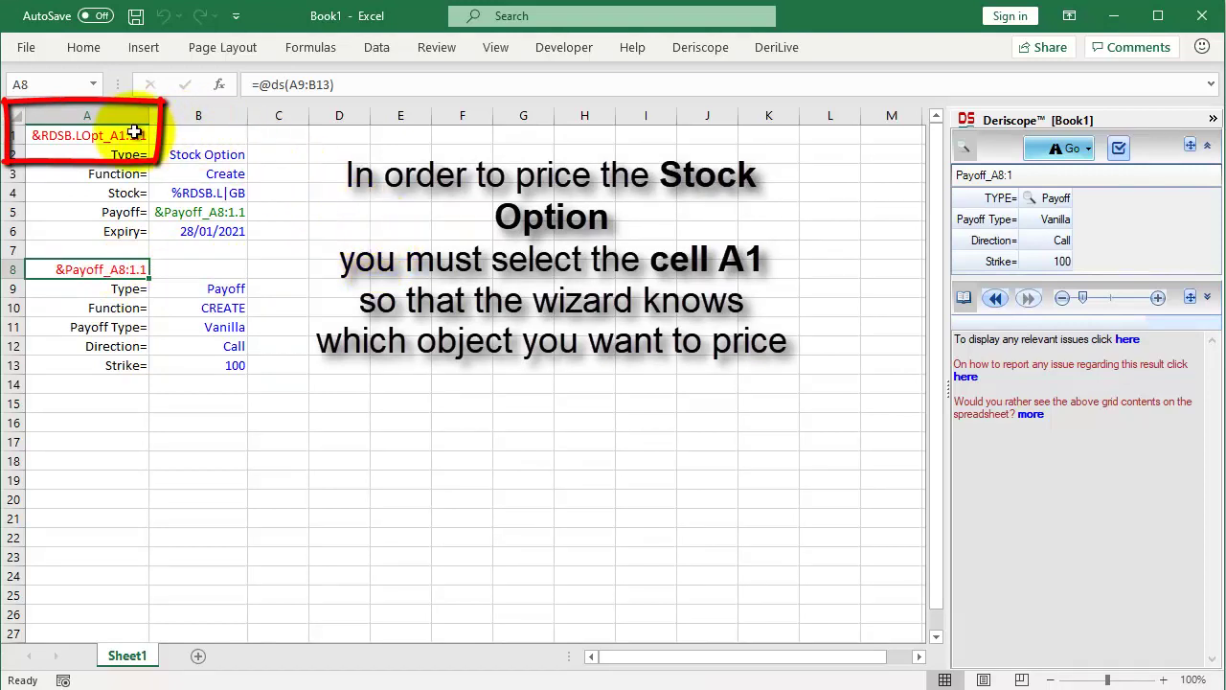
left_click(134, 132)
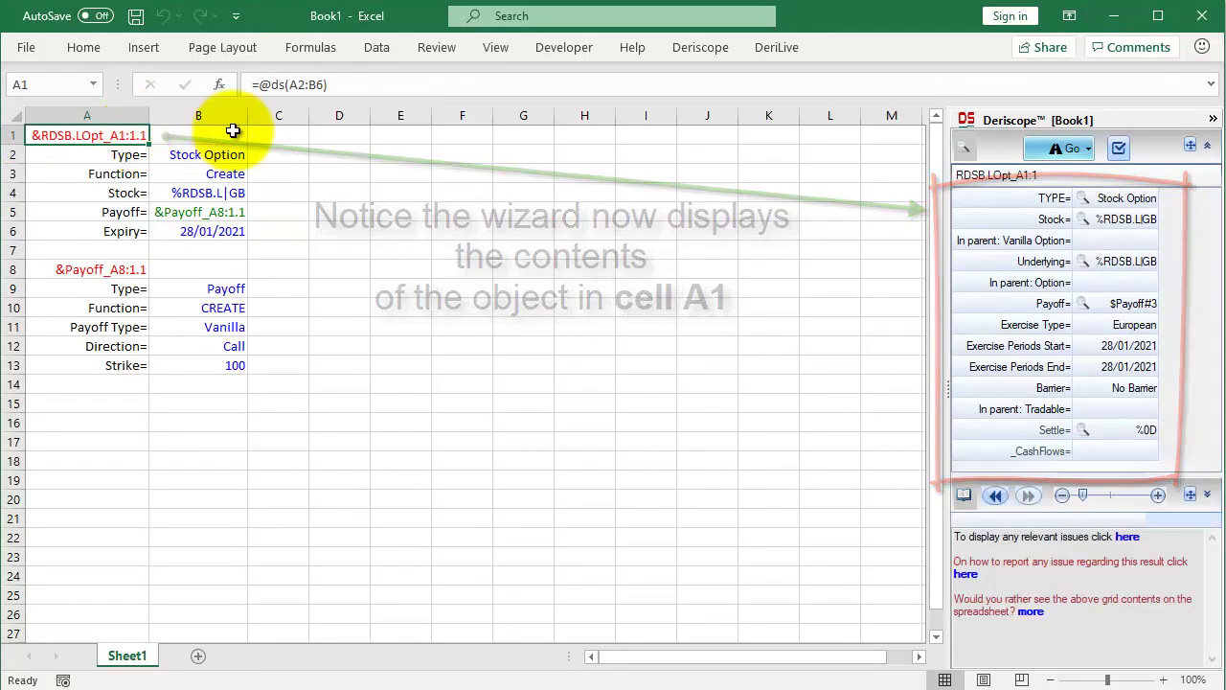
Add a Deriscope Price formula for the Stock Option in D1, returning 9.926243809
left_click(358, 134)
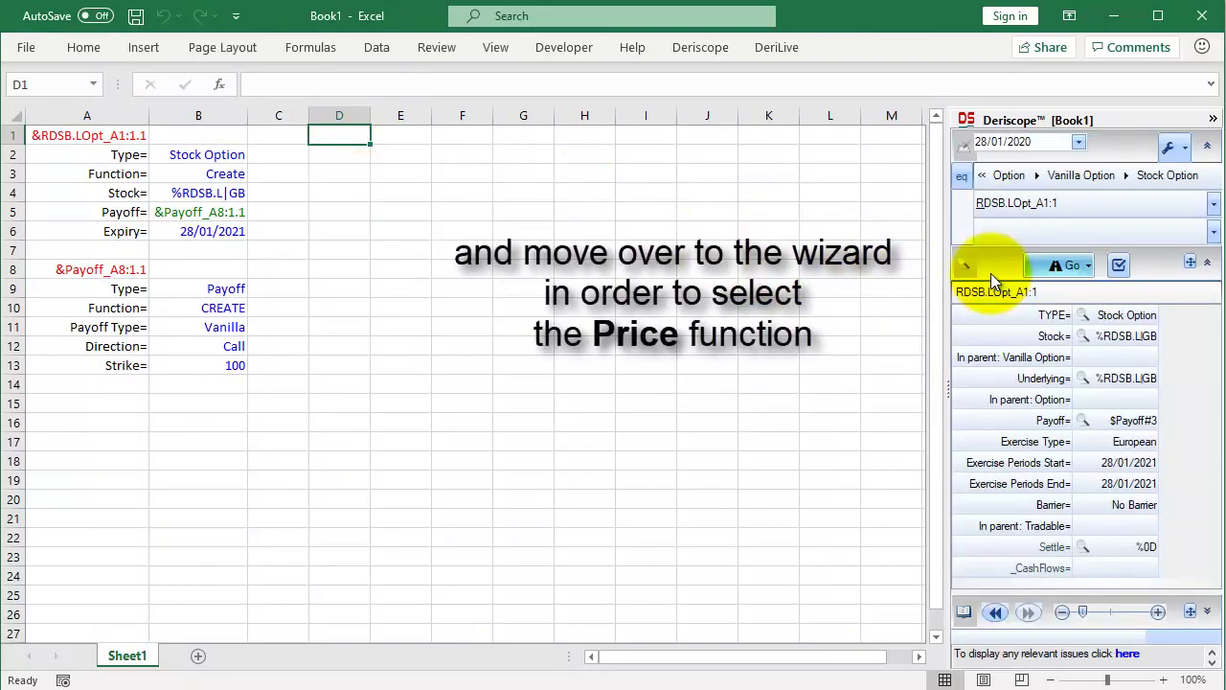
left_click(1041, 225)
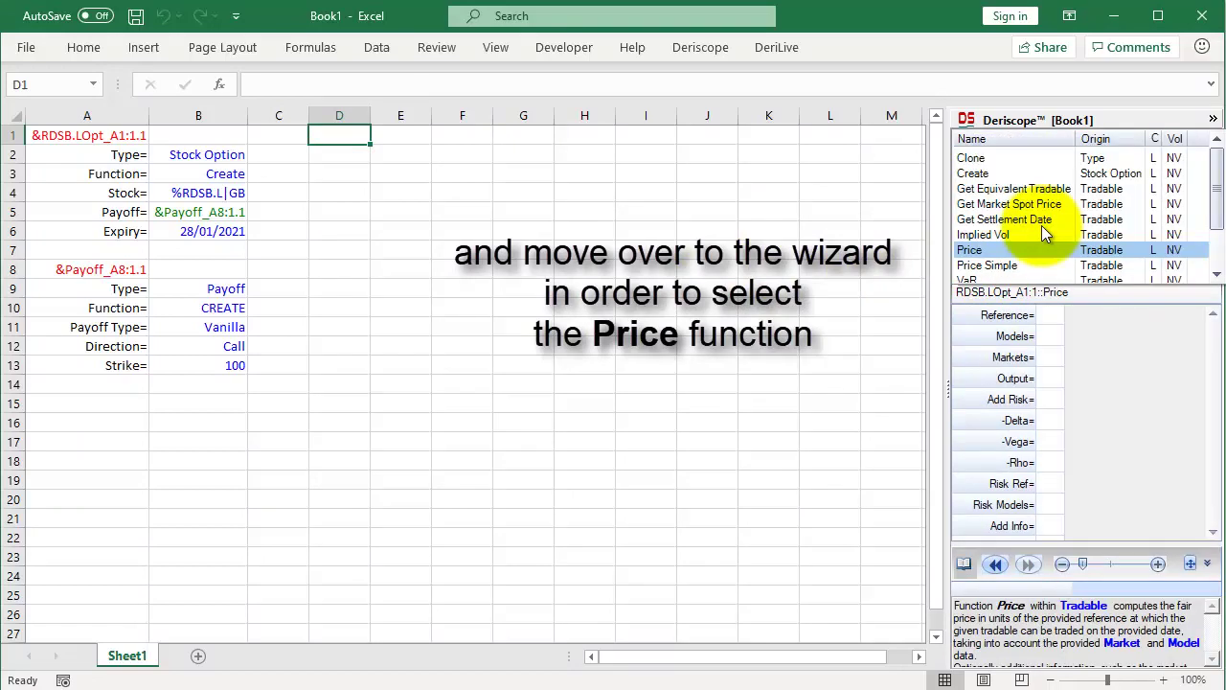
left_click(999, 252)
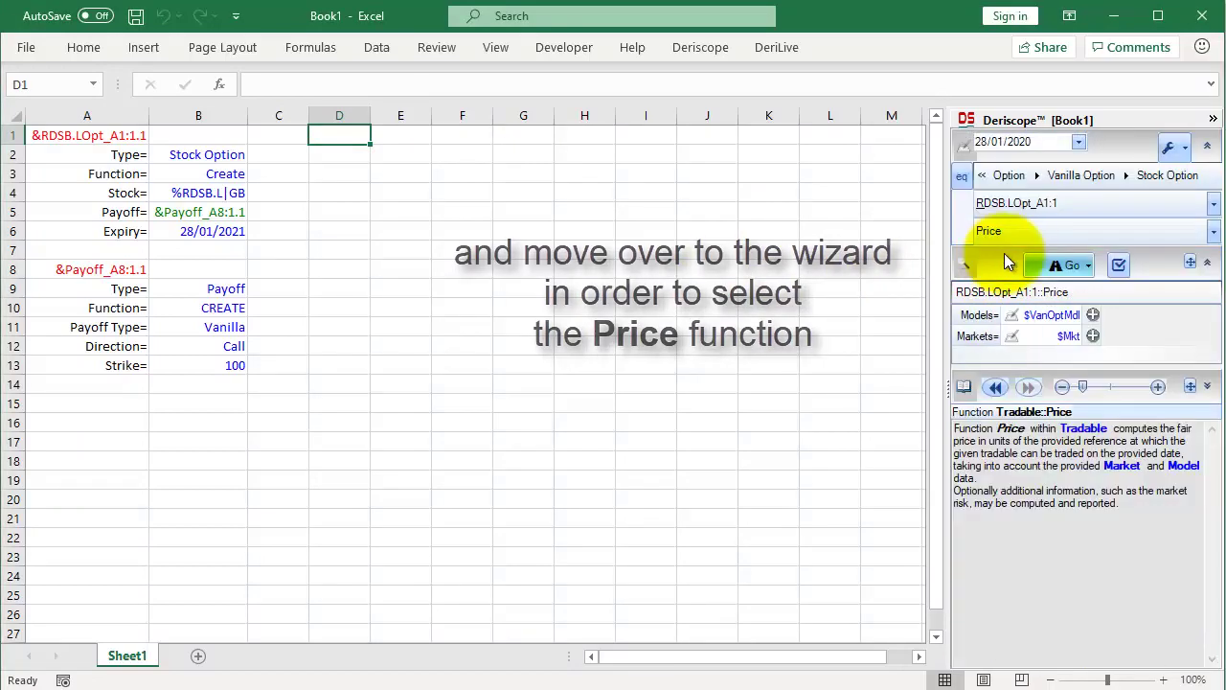
left_click(1075, 267)
left_click(1103, 290)
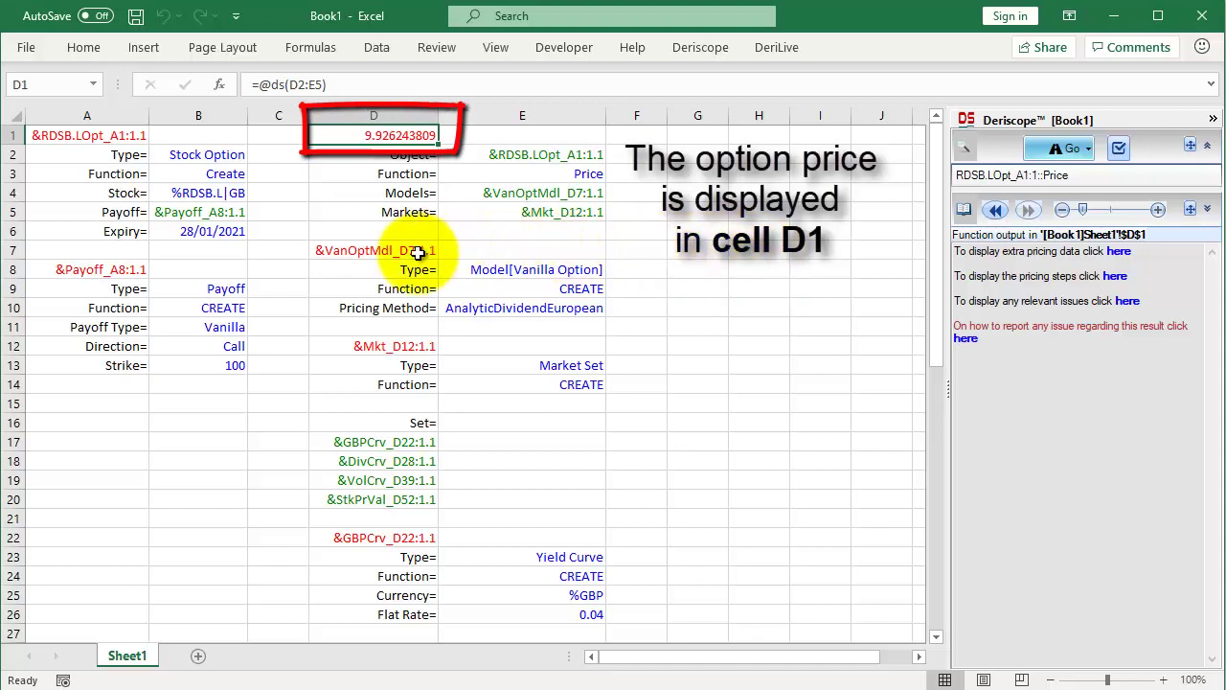
left_click(417, 252)
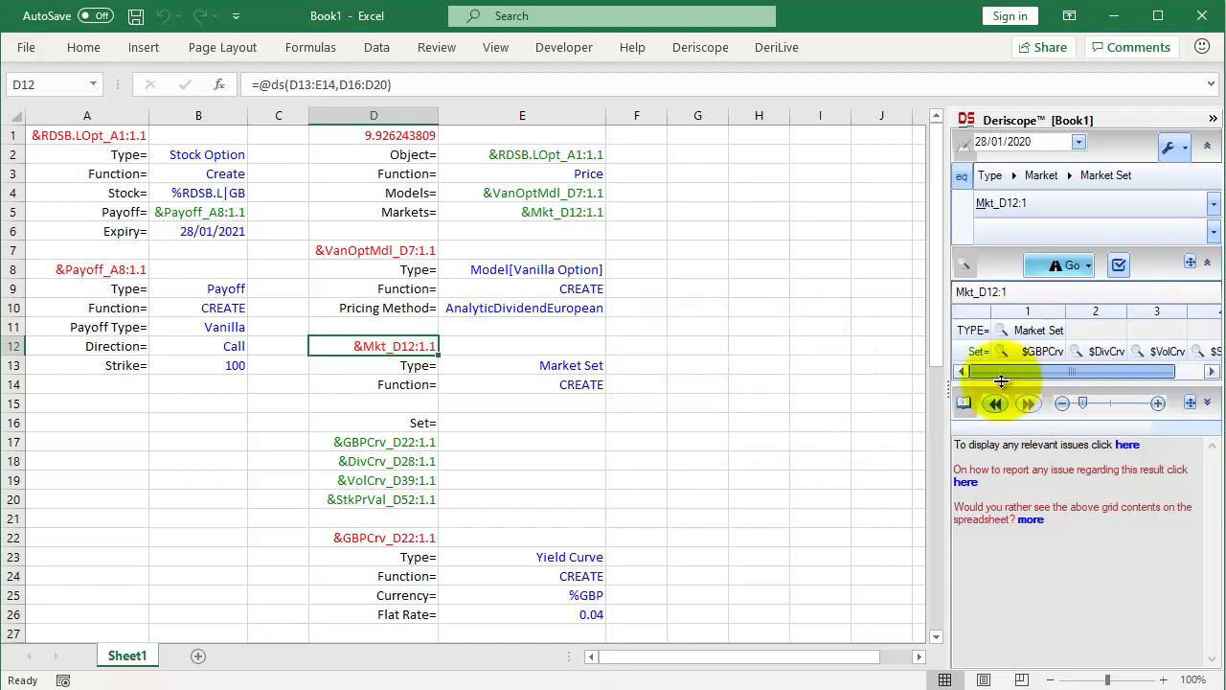
left_click(417, 543)
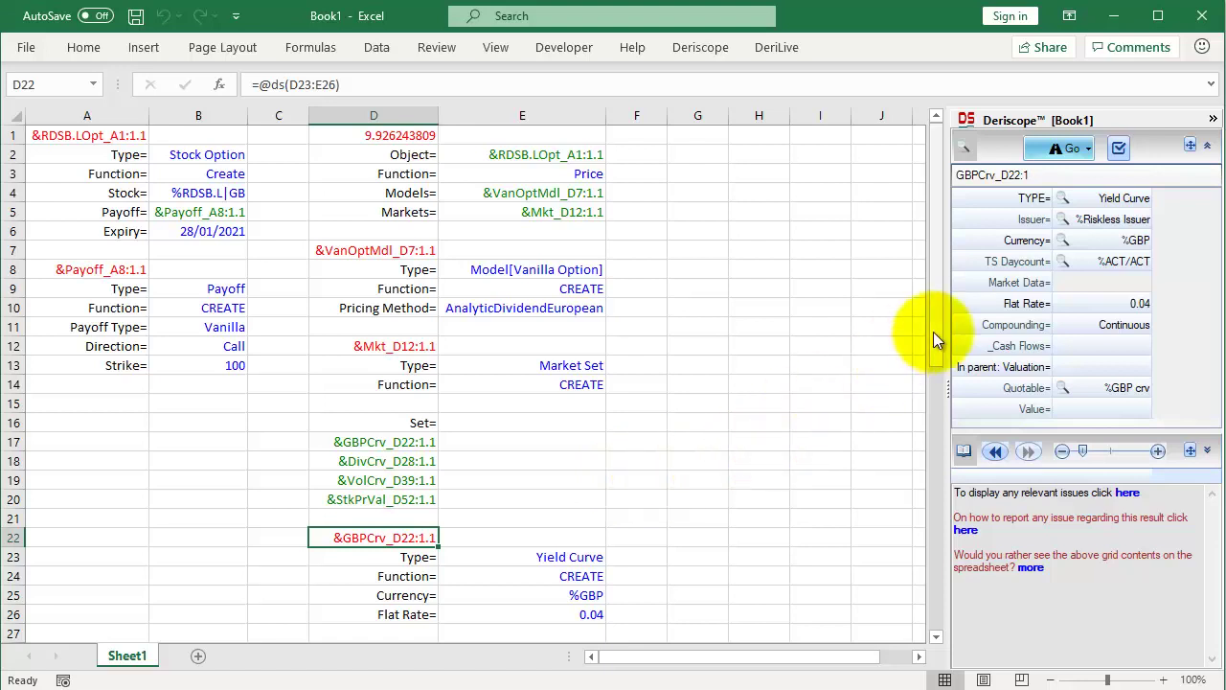
left_click_drag(933, 332, 936, 525)
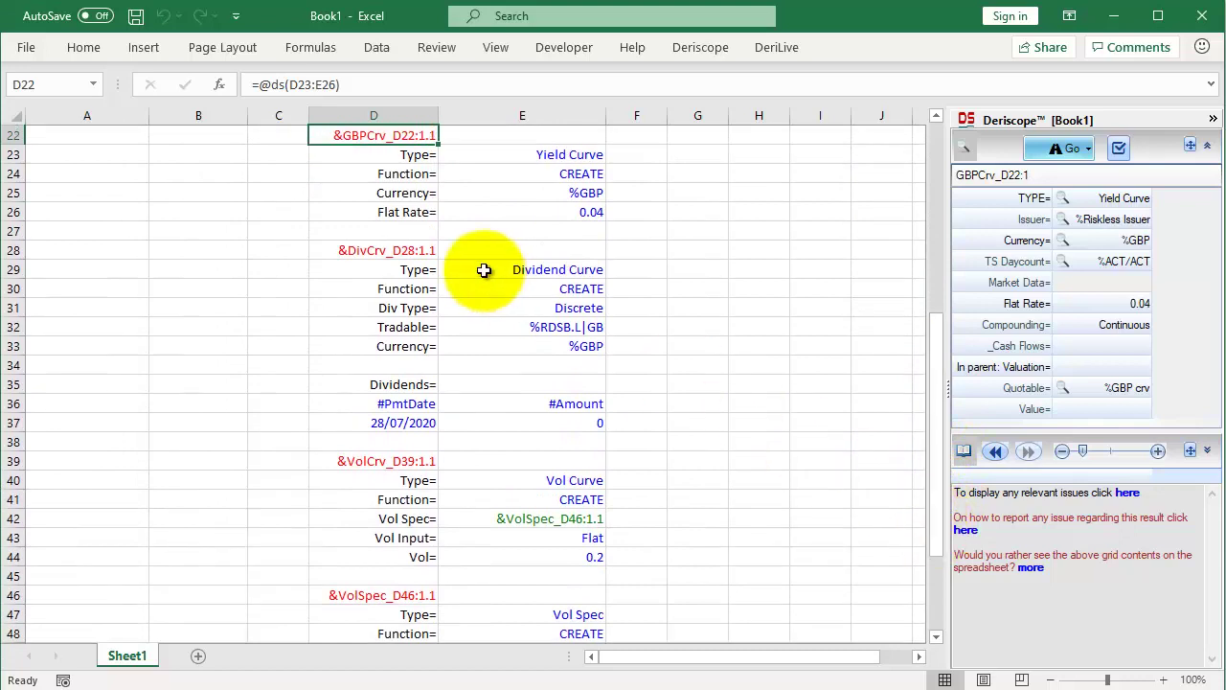
left_click(423, 249)
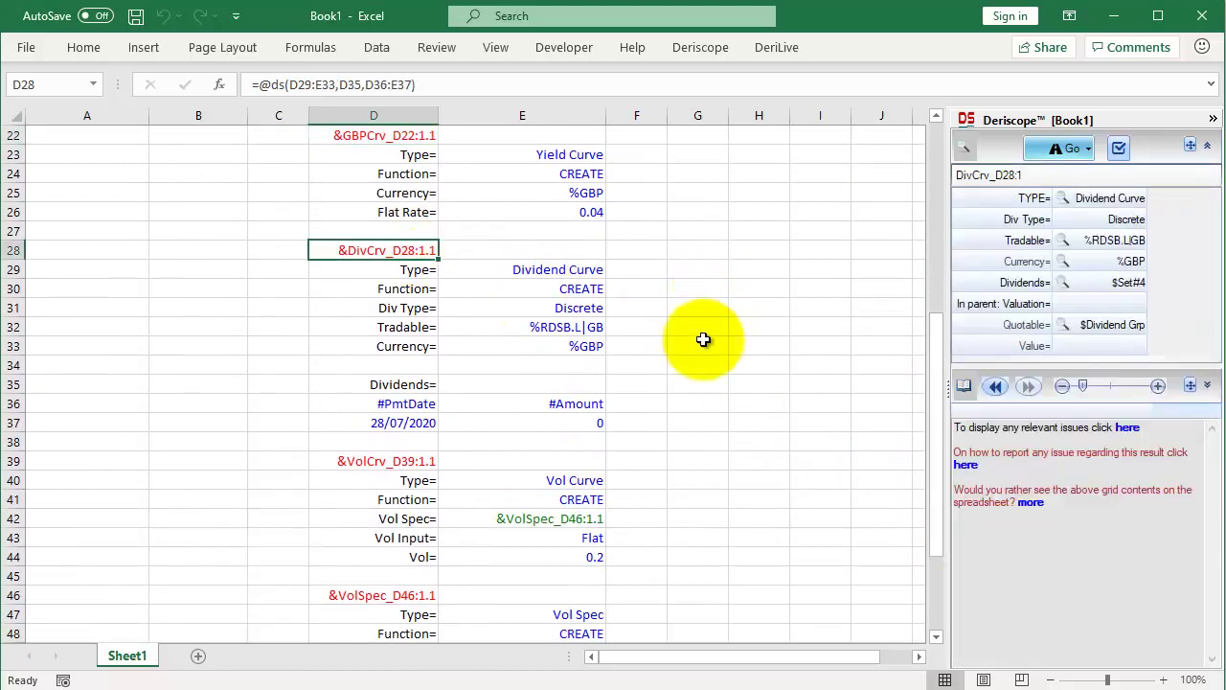
left_click(431, 462)
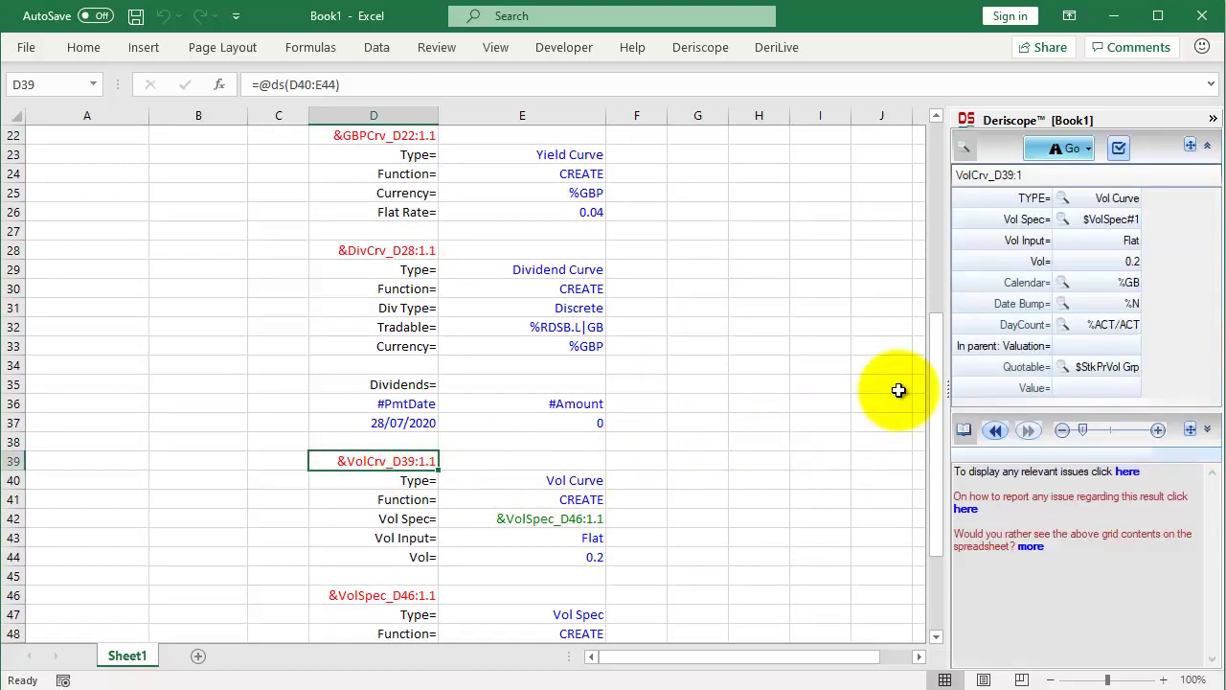
left_click_drag(927, 388, 934, 476)
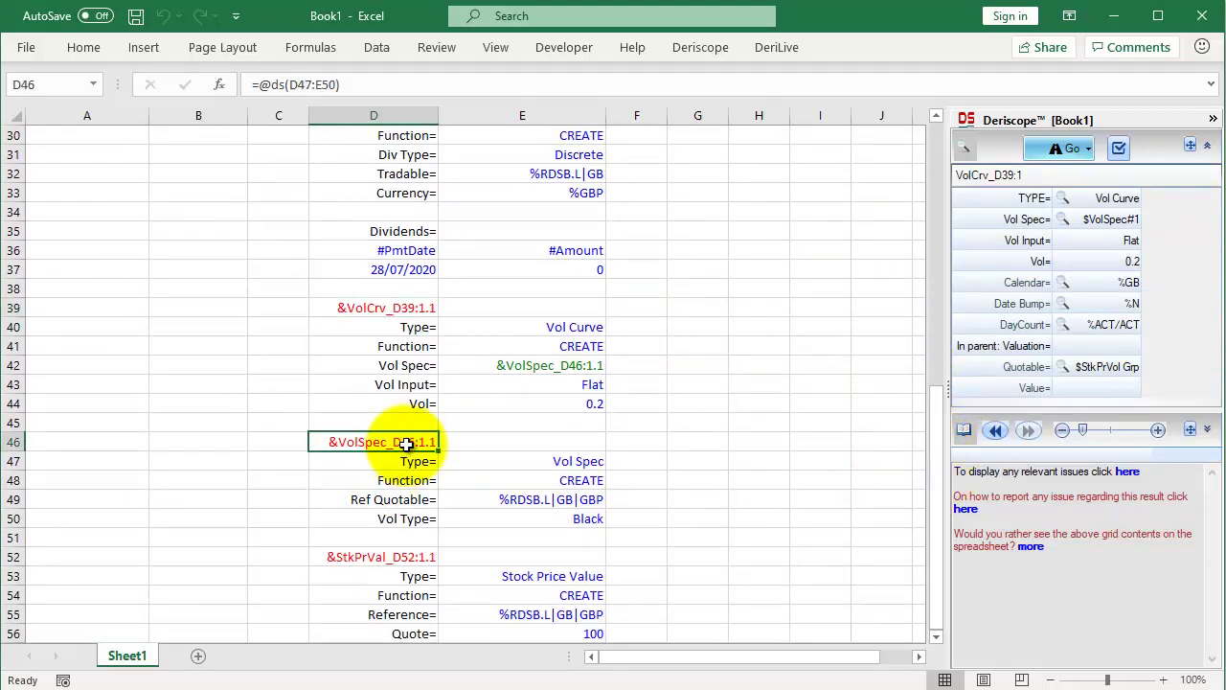
left_click(414, 562)
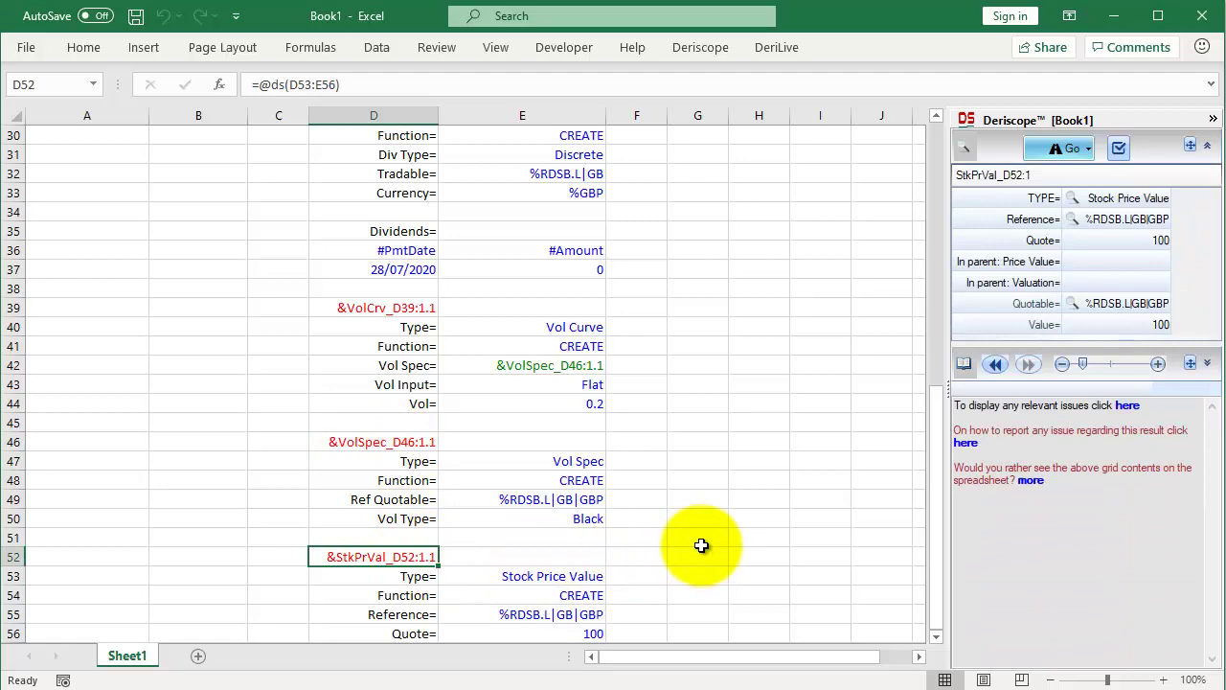
left_click_drag(938, 453, 926, 172)
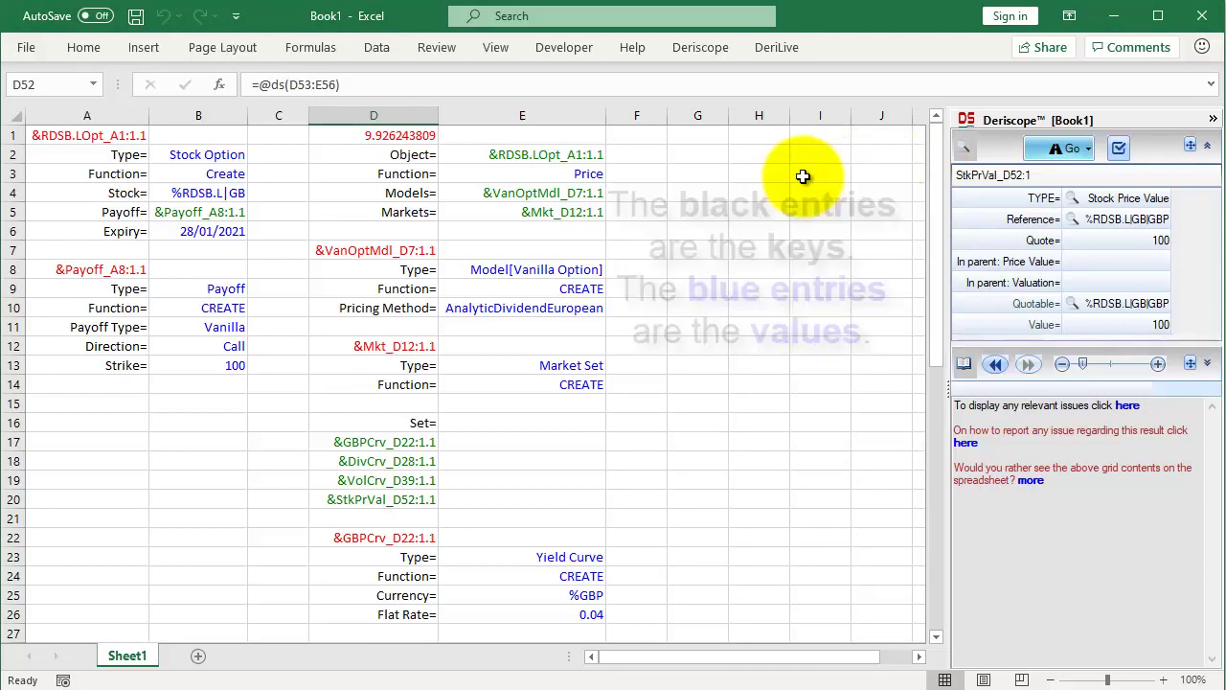
Change the Direction in B12 from Call to Put, dropping the price to 6.004410983
left_click(234, 346)
left_click(255, 347)
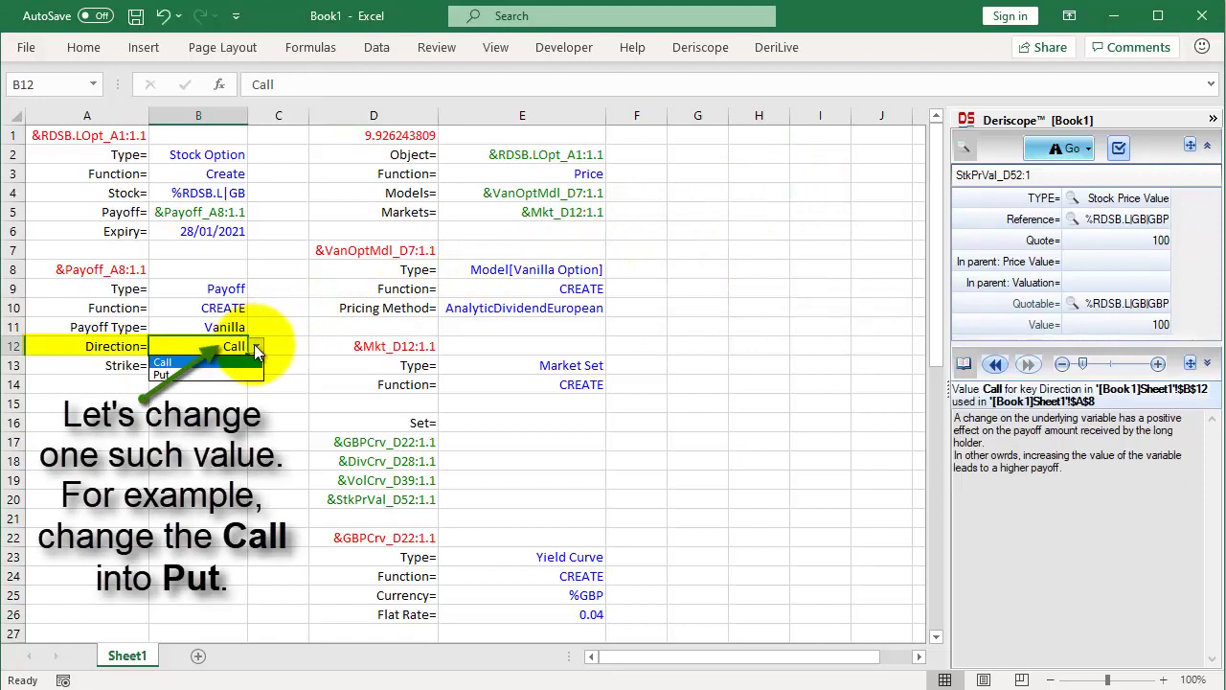
left_click(226, 375)
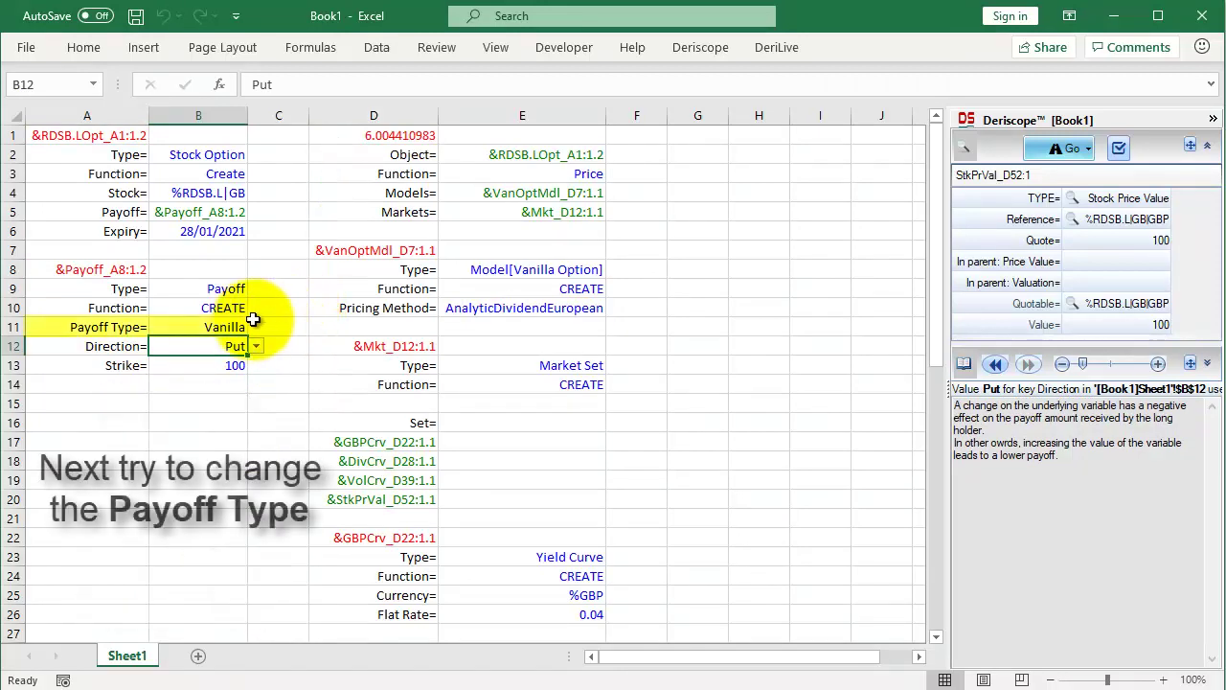
Set B11's Payoff Type to Cash Or Nothing and check the resulting missing-Cash error in A8
left_click(221, 327)
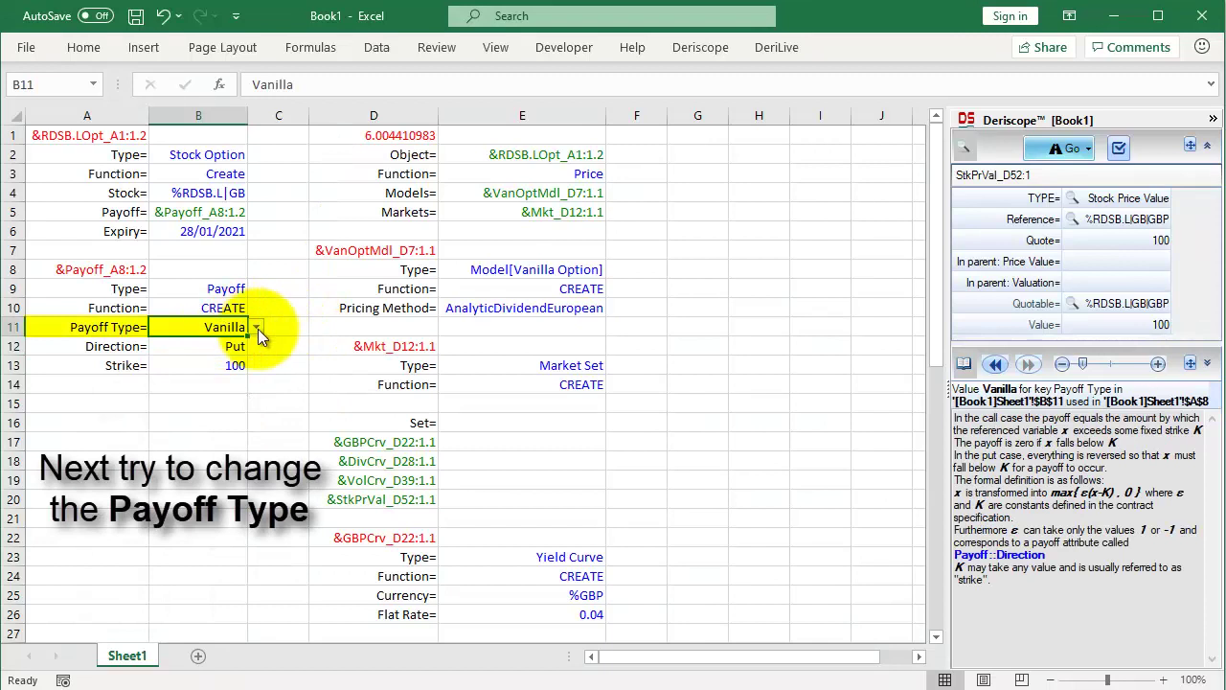
left_click(256, 327)
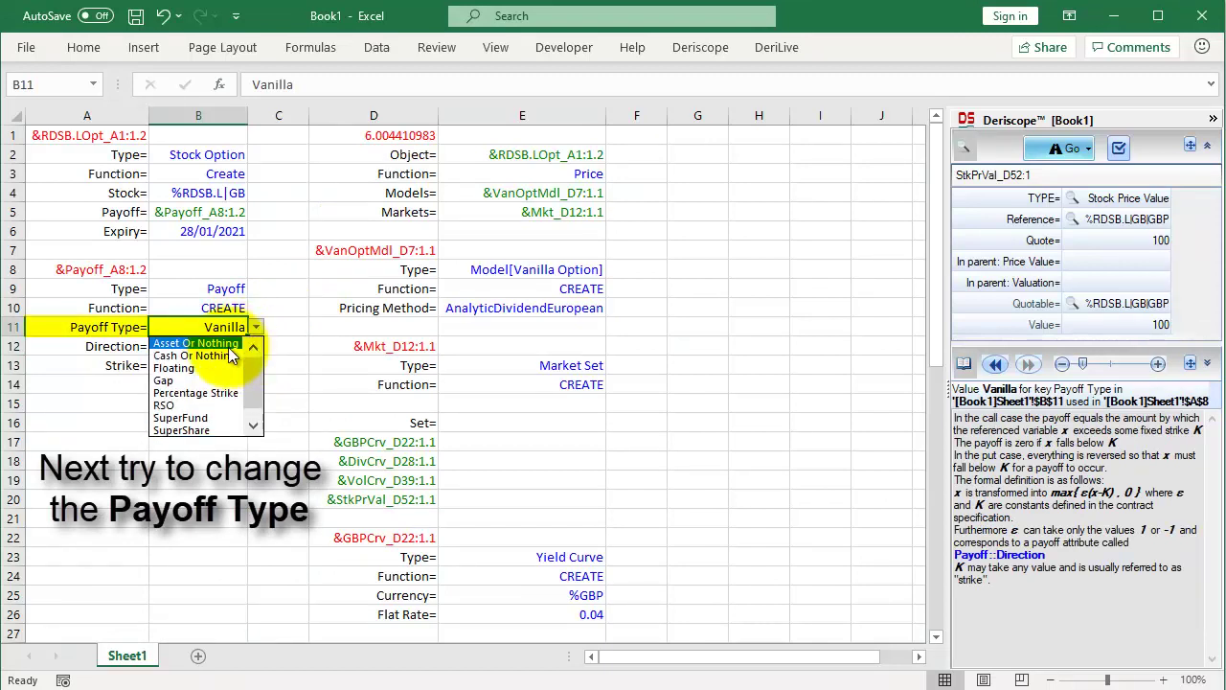
left_click(220, 356)
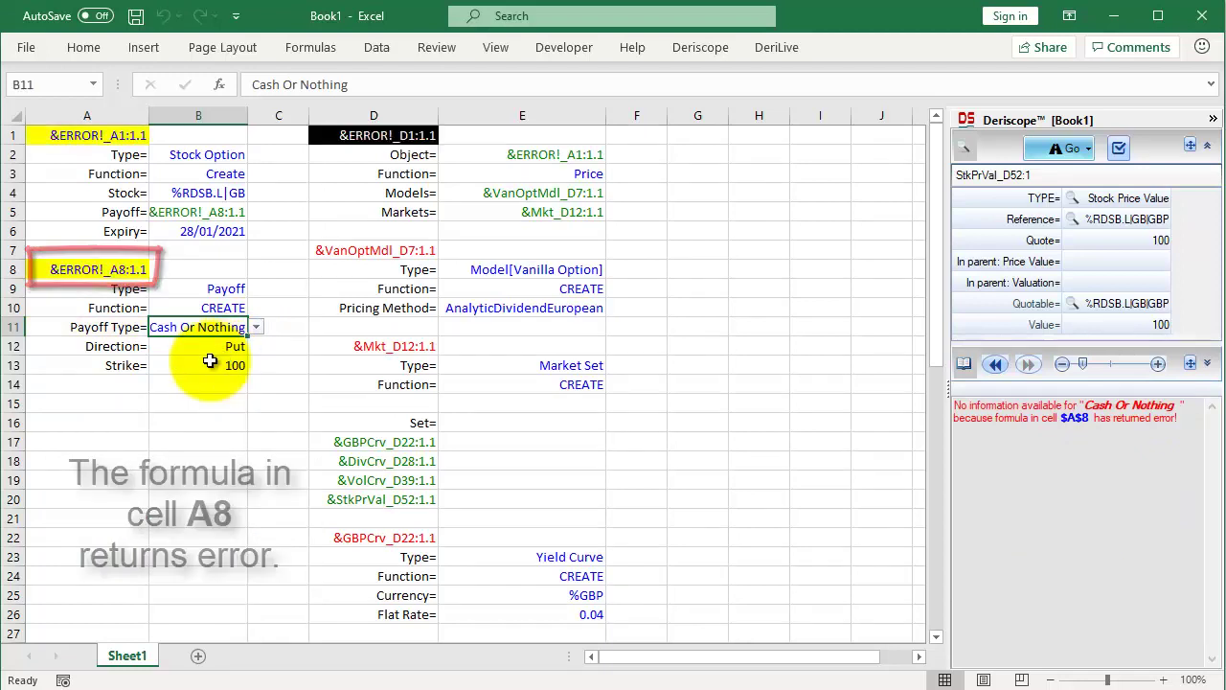
left_click(134, 268)
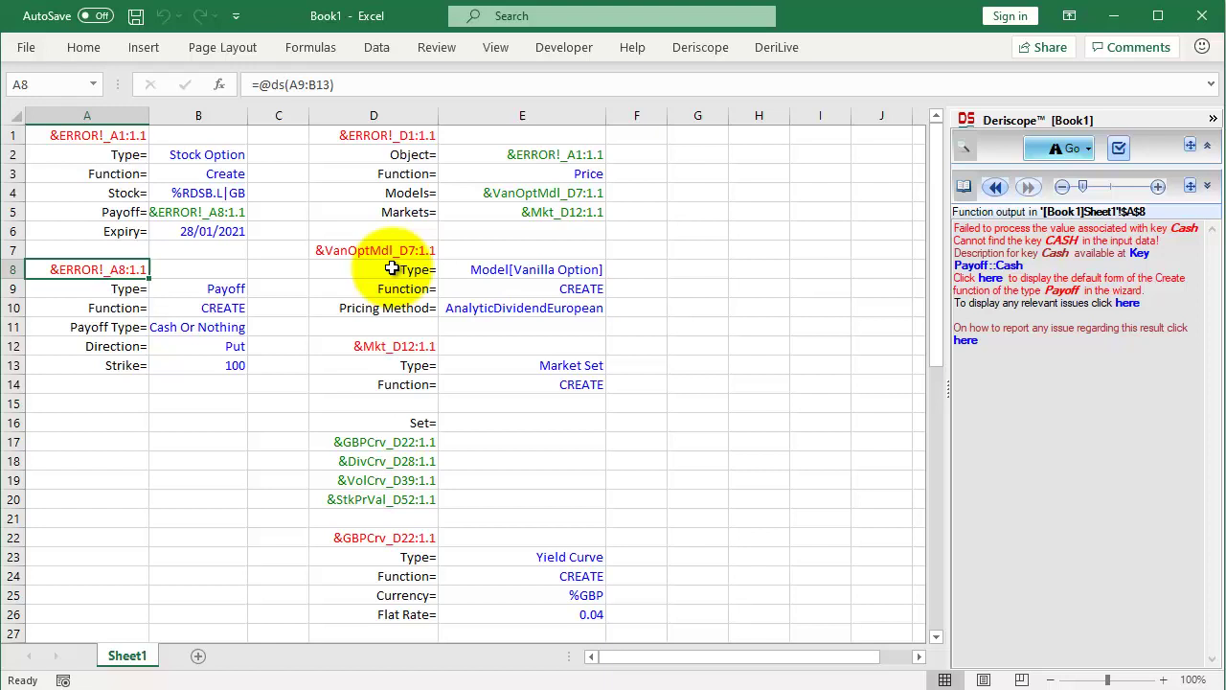
Paste a new Cash Or Nothing Call payoff with Strike 1 and Cash 1 into A15
left_click(964, 148)
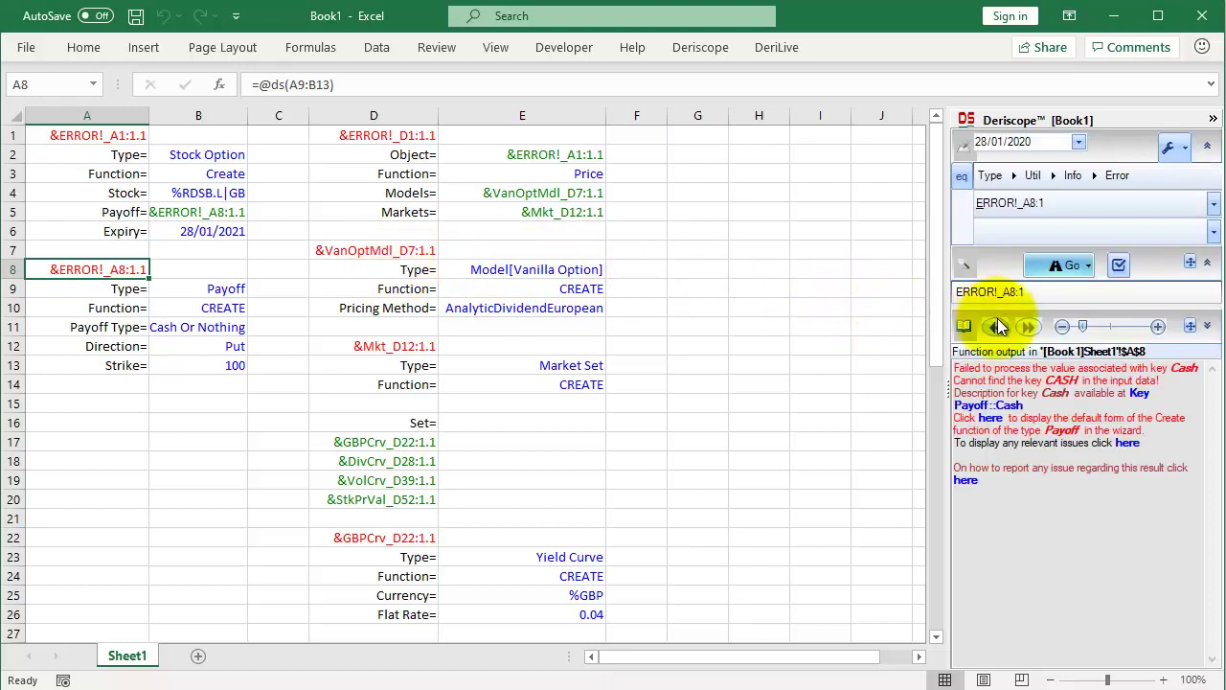
left_click(996, 420)
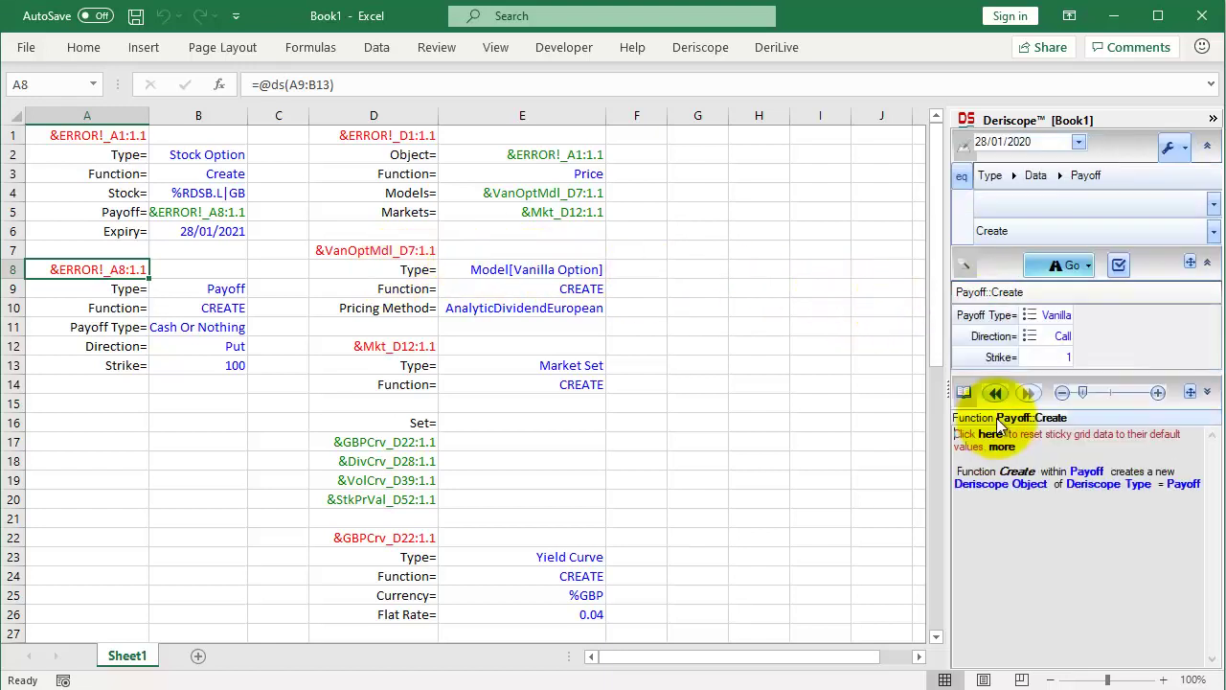
left_click(1035, 324)
left_click(1032, 317)
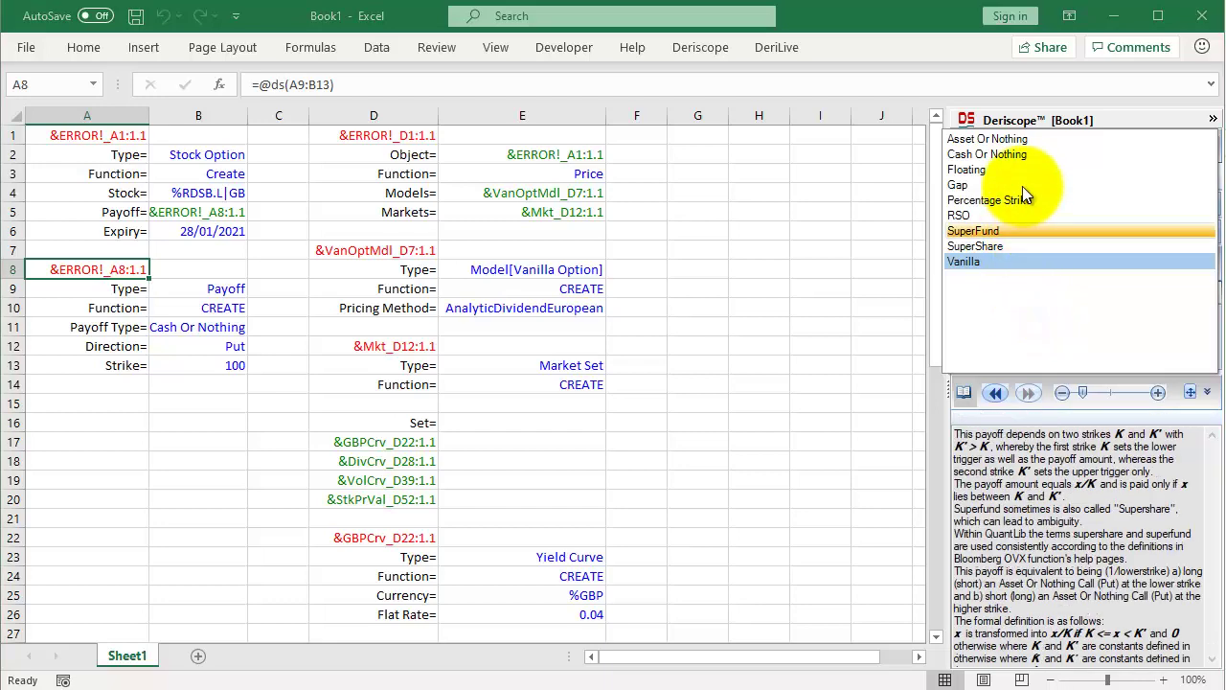
left_click(1023, 156)
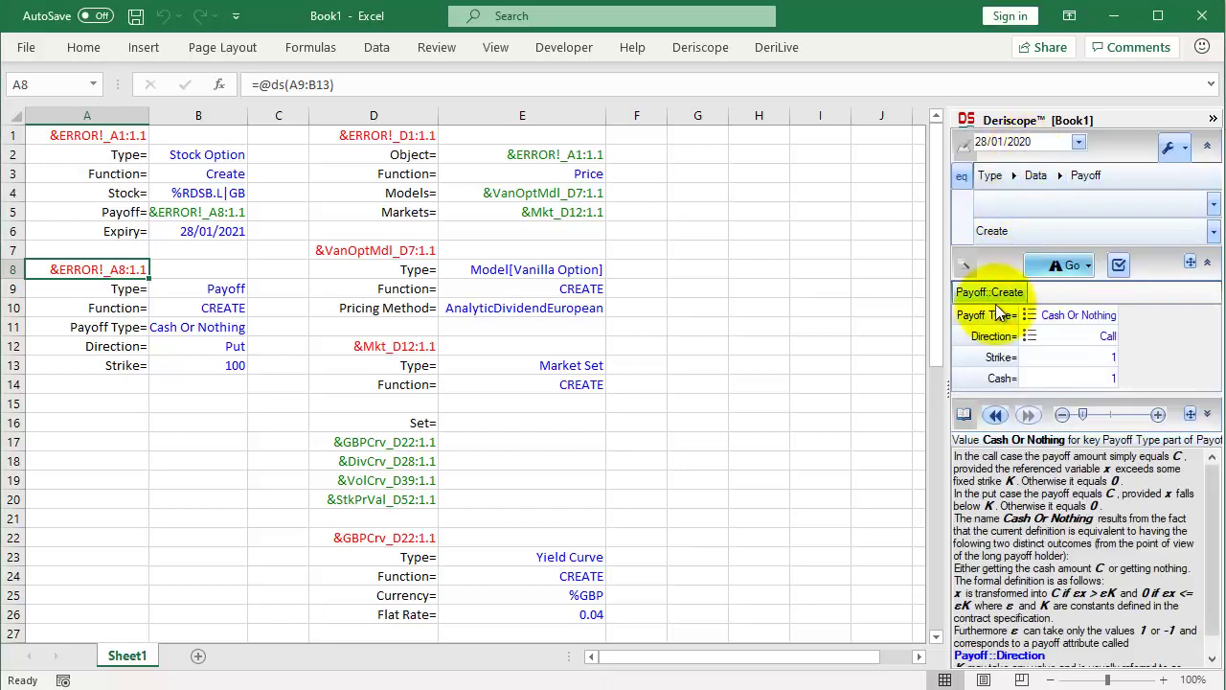
left_click(101, 405)
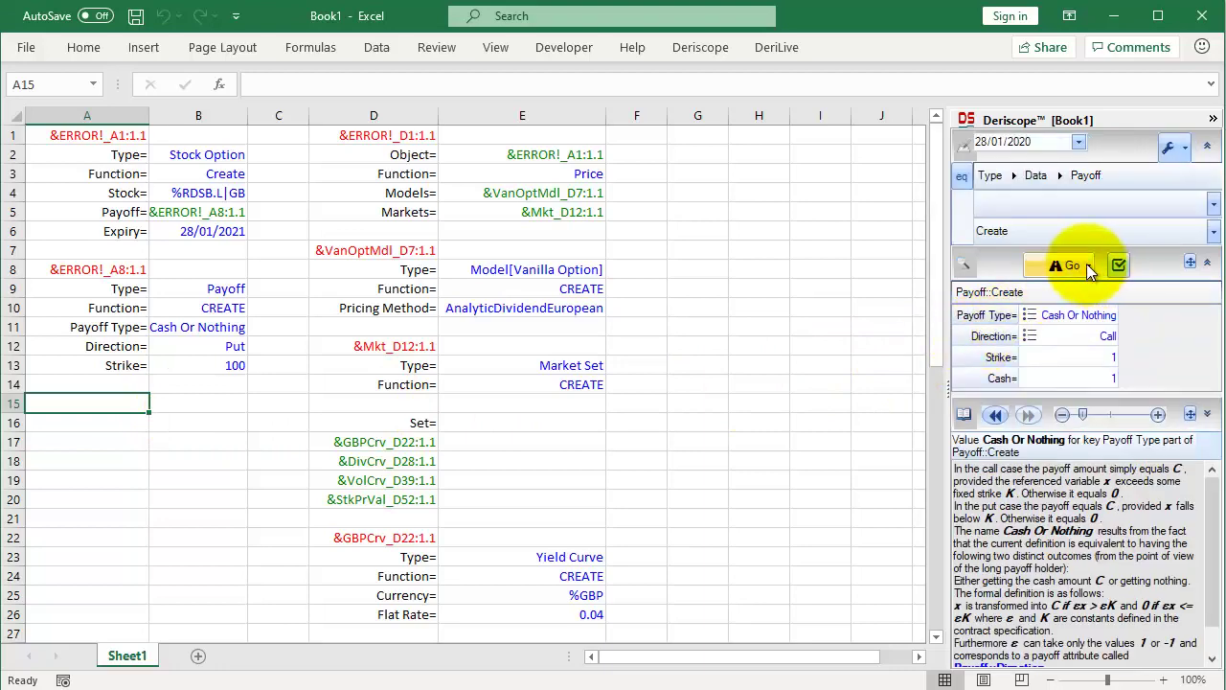
left_click(1088, 268)
left_click(1079, 284)
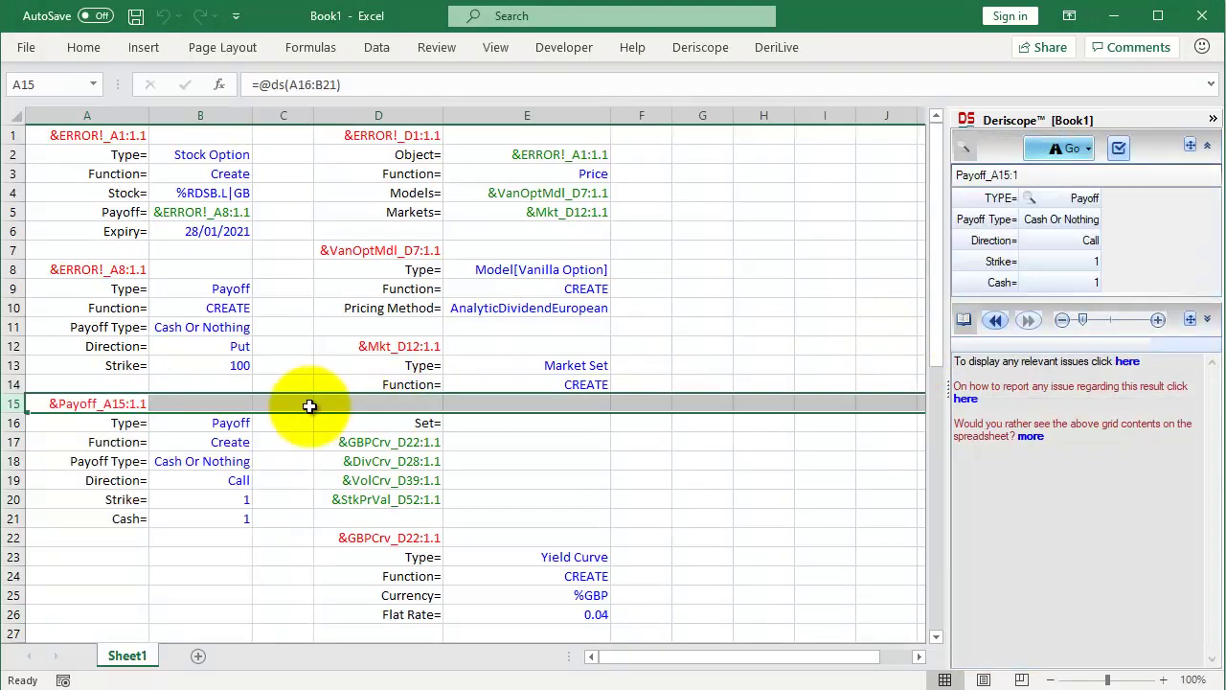
left_click(298, 400)
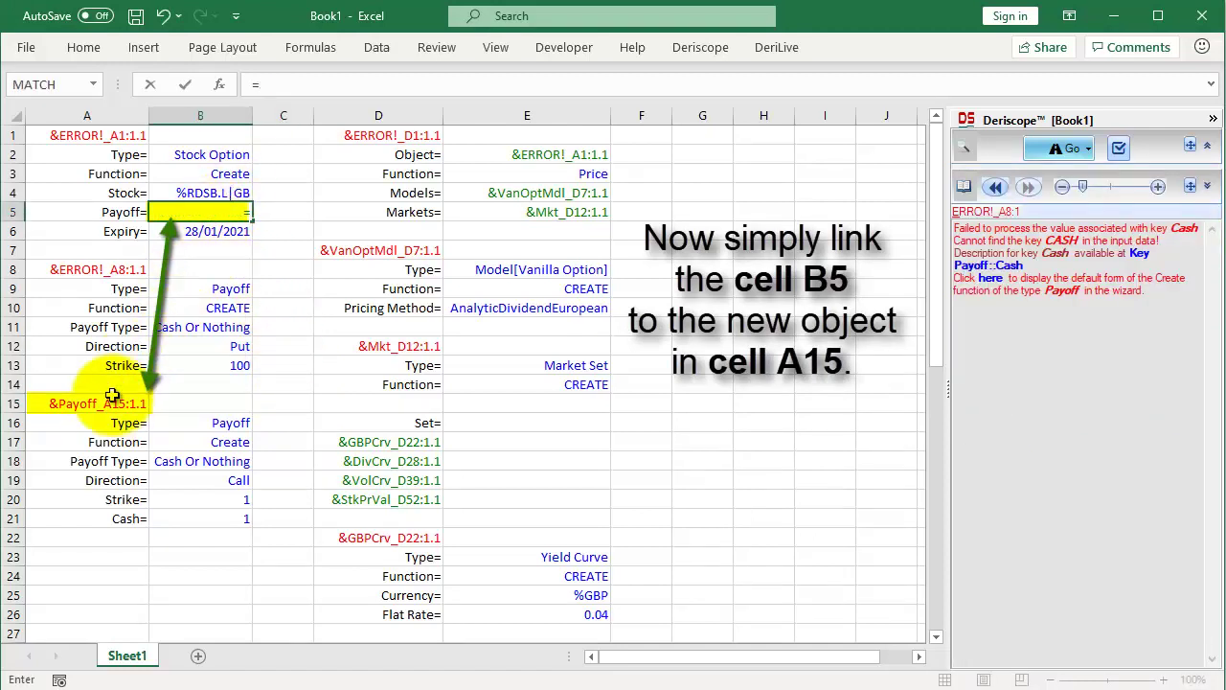
Link B5 to the A15 payoff with =A15, so D1 shows 0.960781672
left_click(186, 86)
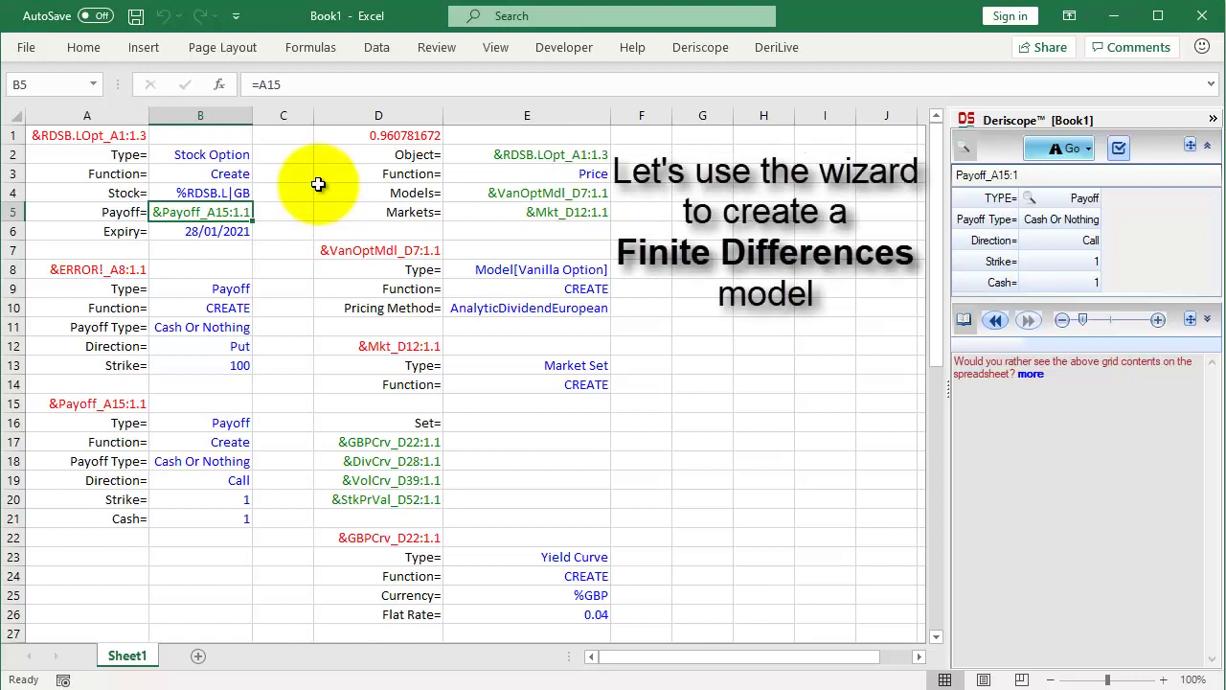
Paste a Model[Vanilla Option] using Finite Differences (FDDividendEuropean) into G1
left_click(561, 195)
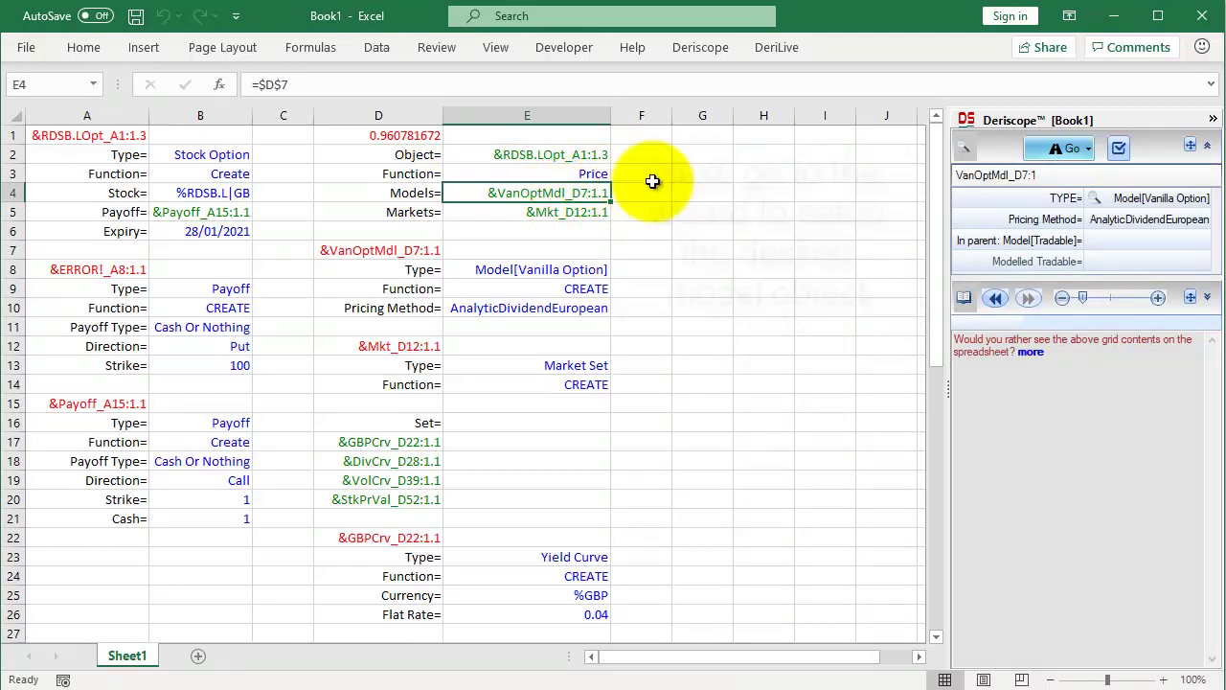
left_click(953, 218)
left_click(1034, 176)
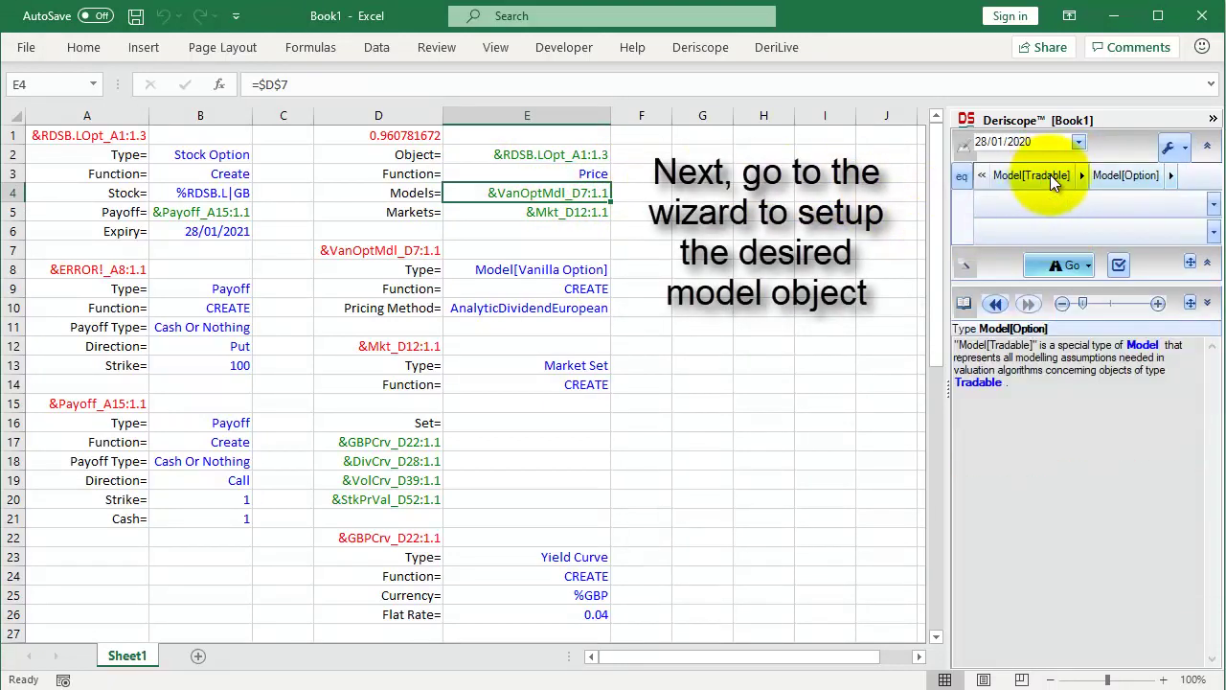
left_click(1170, 180)
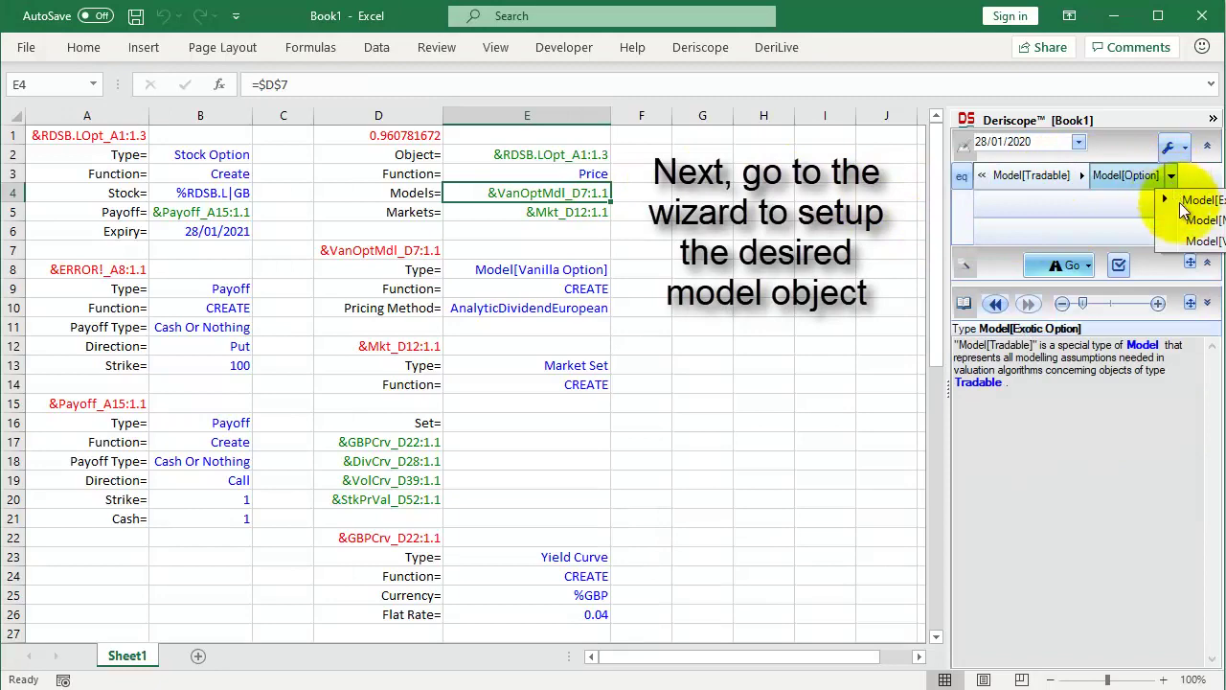
left_click(1205, 244)
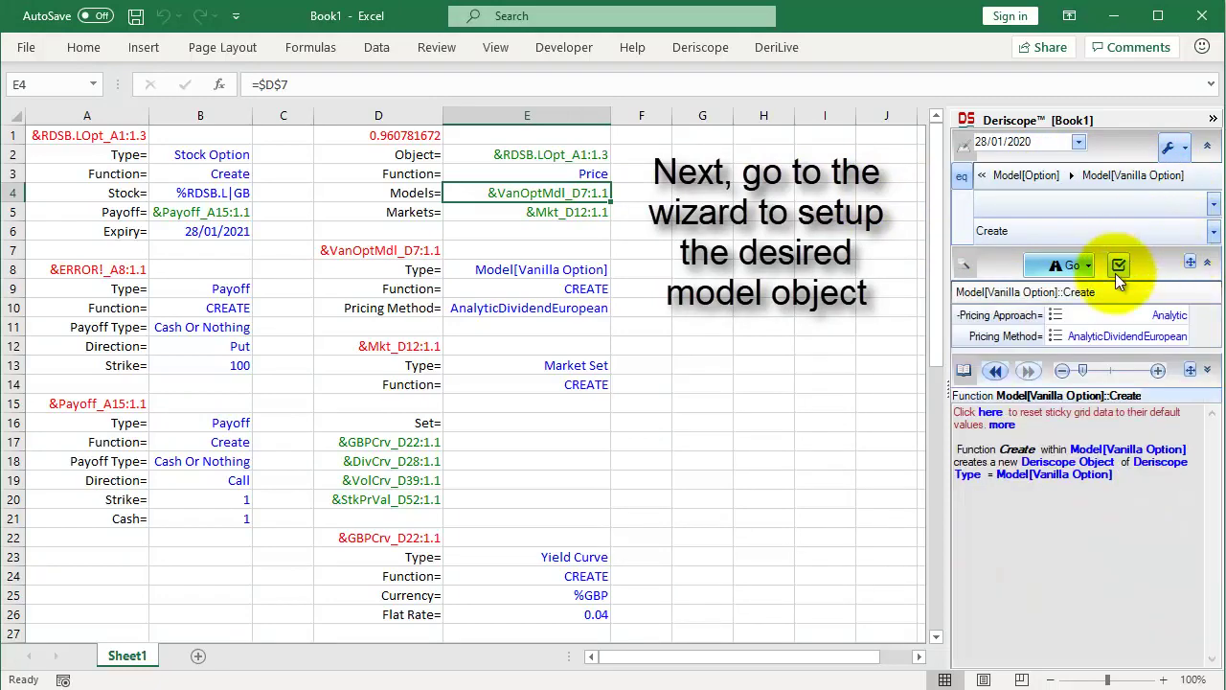
left_click(1054, 316)
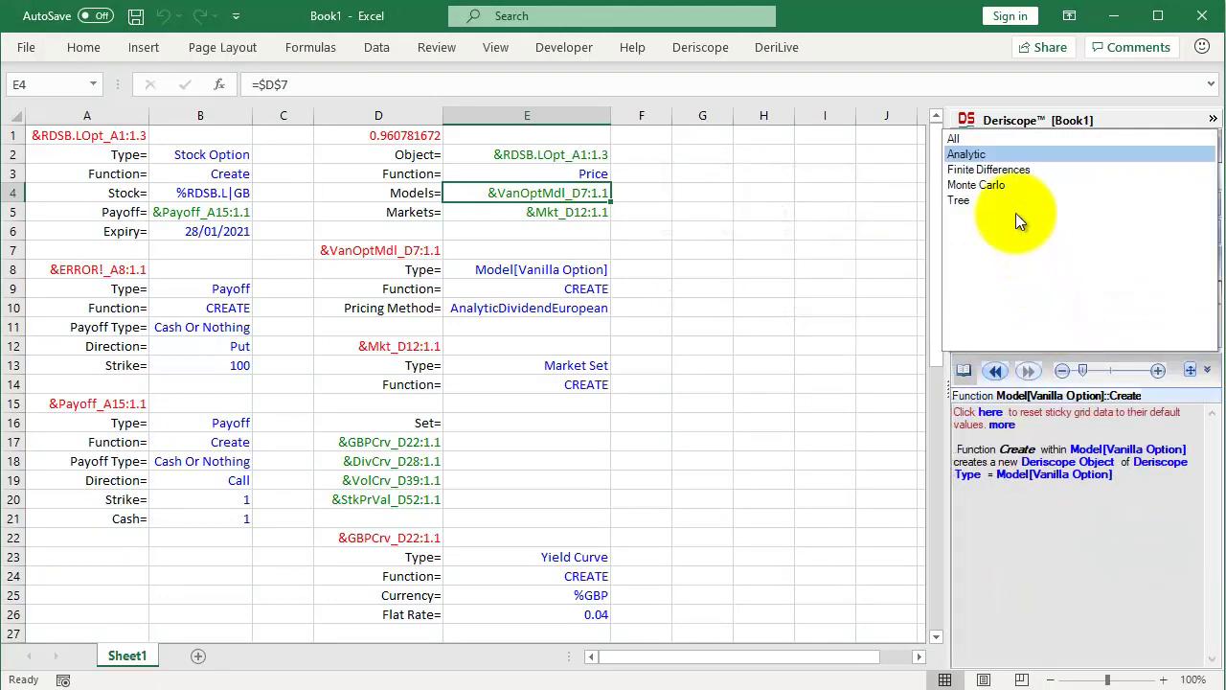
left_click(999, 170)
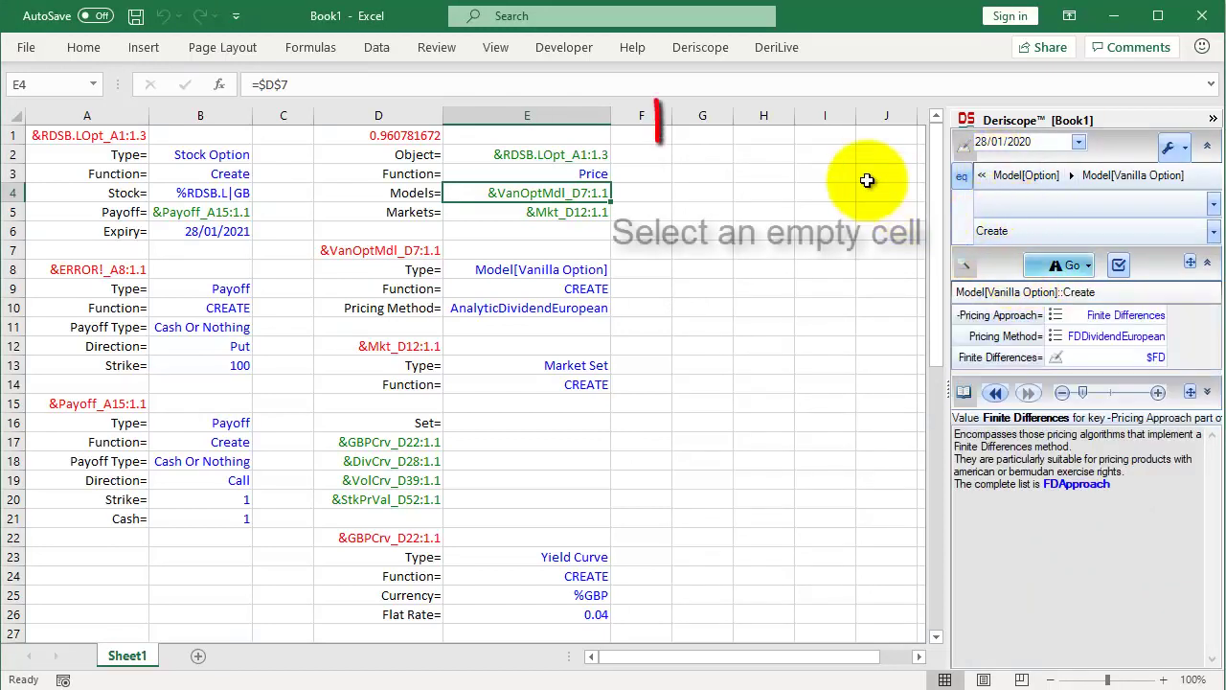
left_click(705, 136)
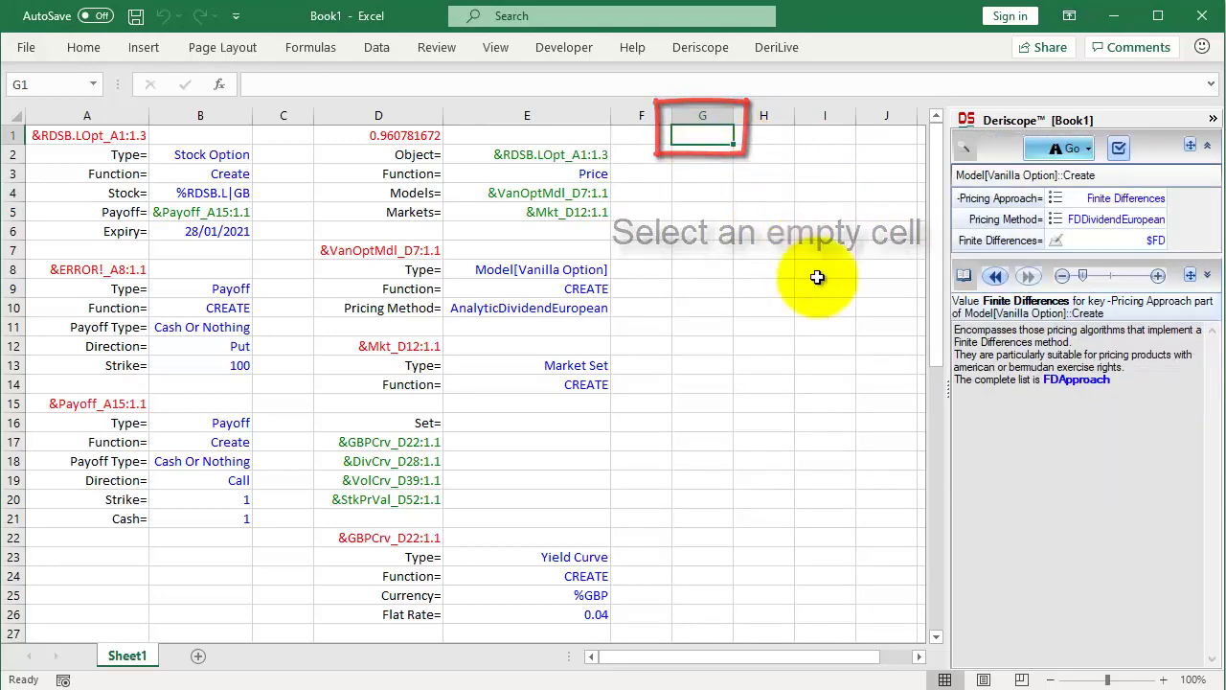
left_click(1065, 272)
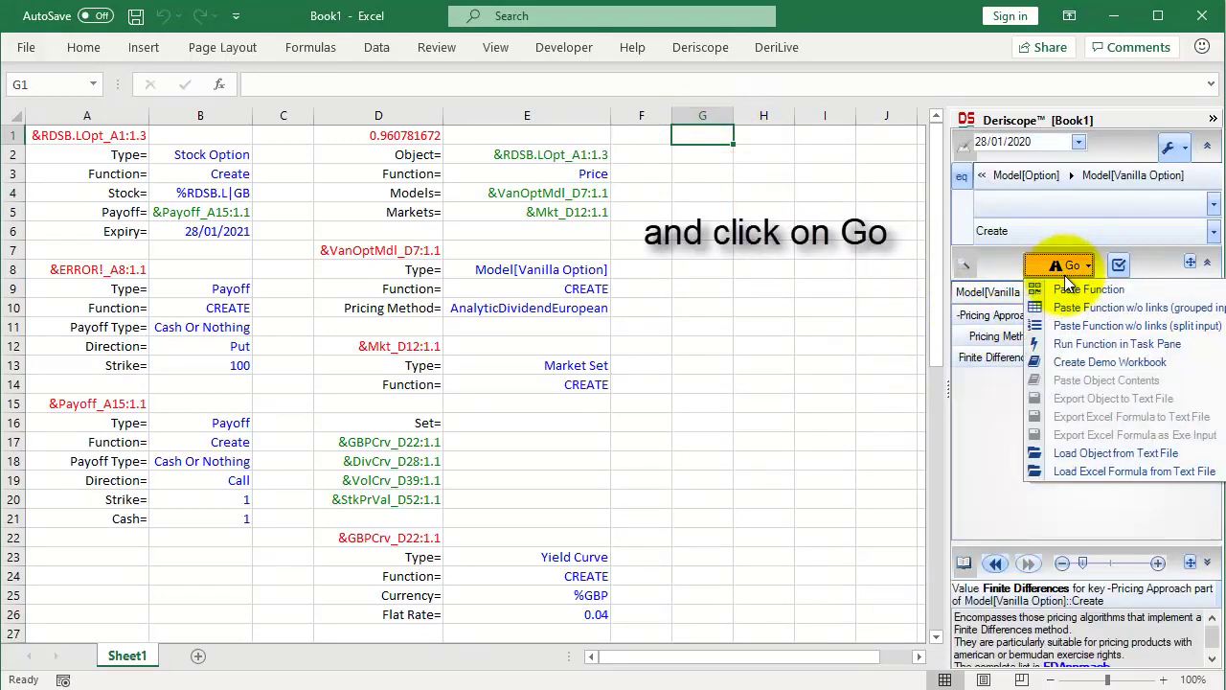
left_click(1073, 291)
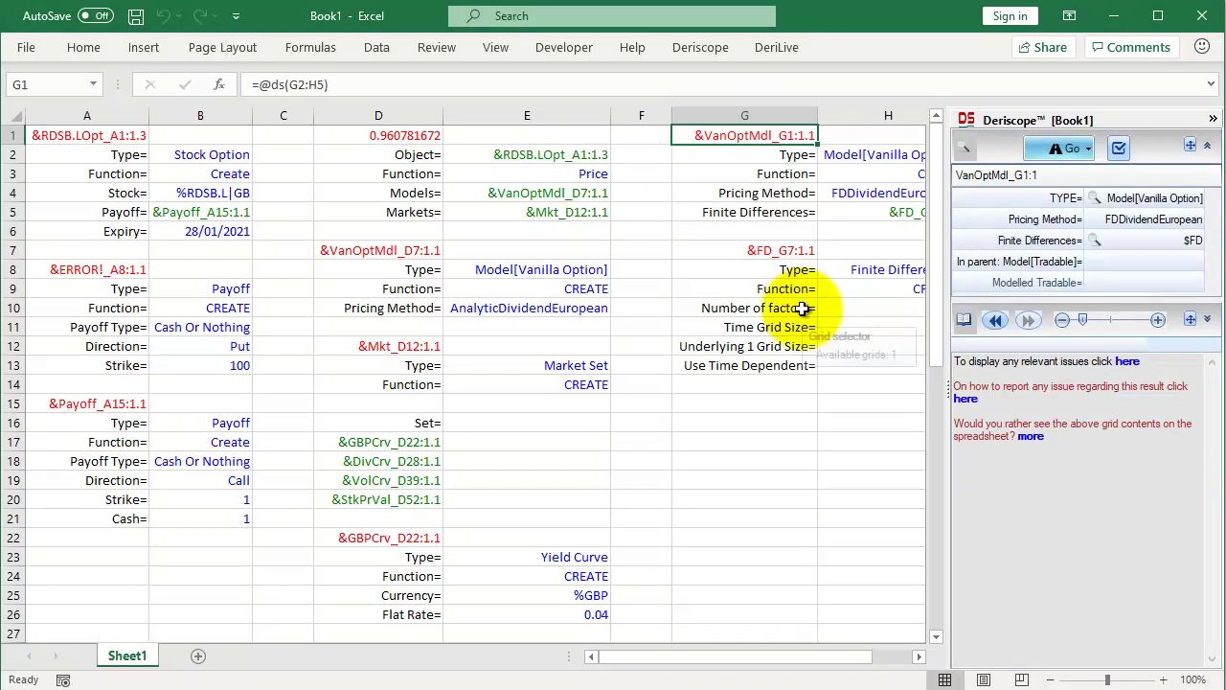
Relink E4 to the G1 Finite Differences model so D1 reprices to 0.96078166
left_click(918, 657)
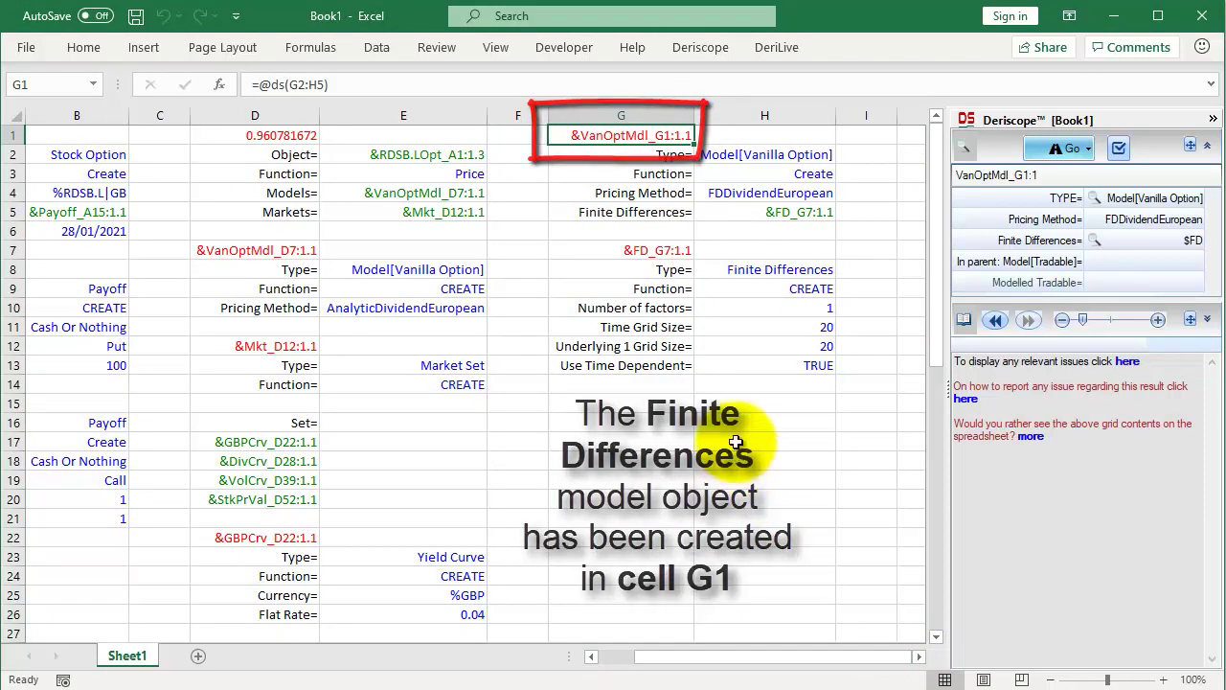
left_click(458, 193)
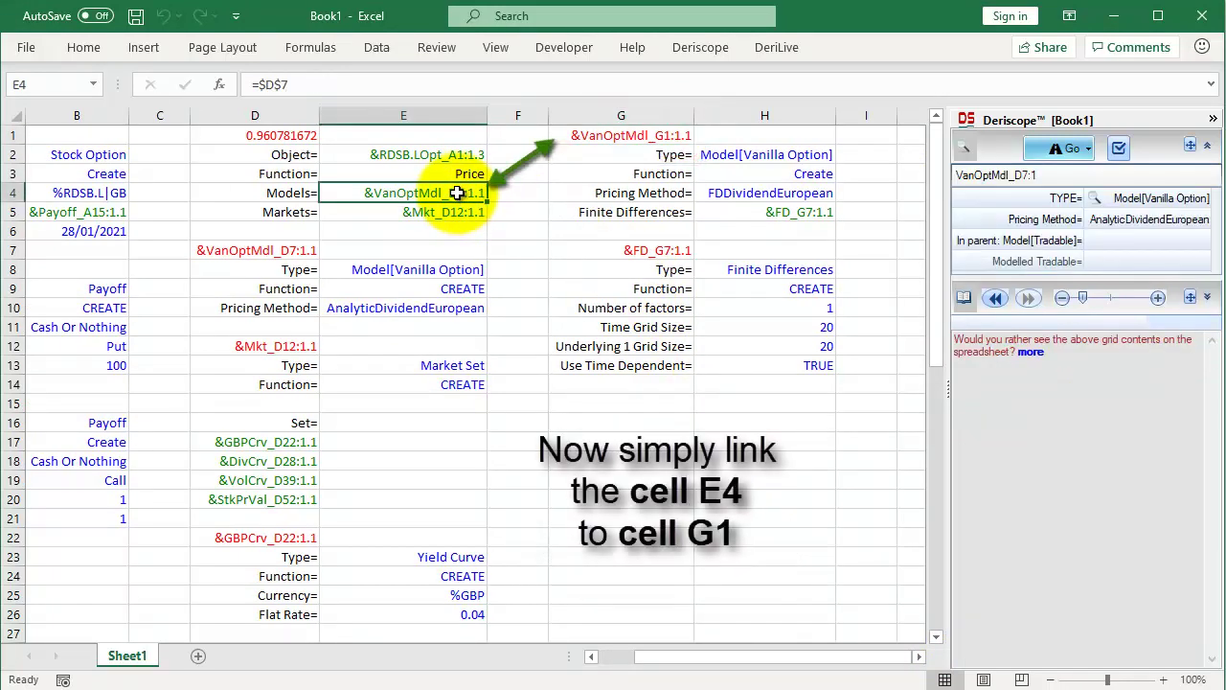
type("=")
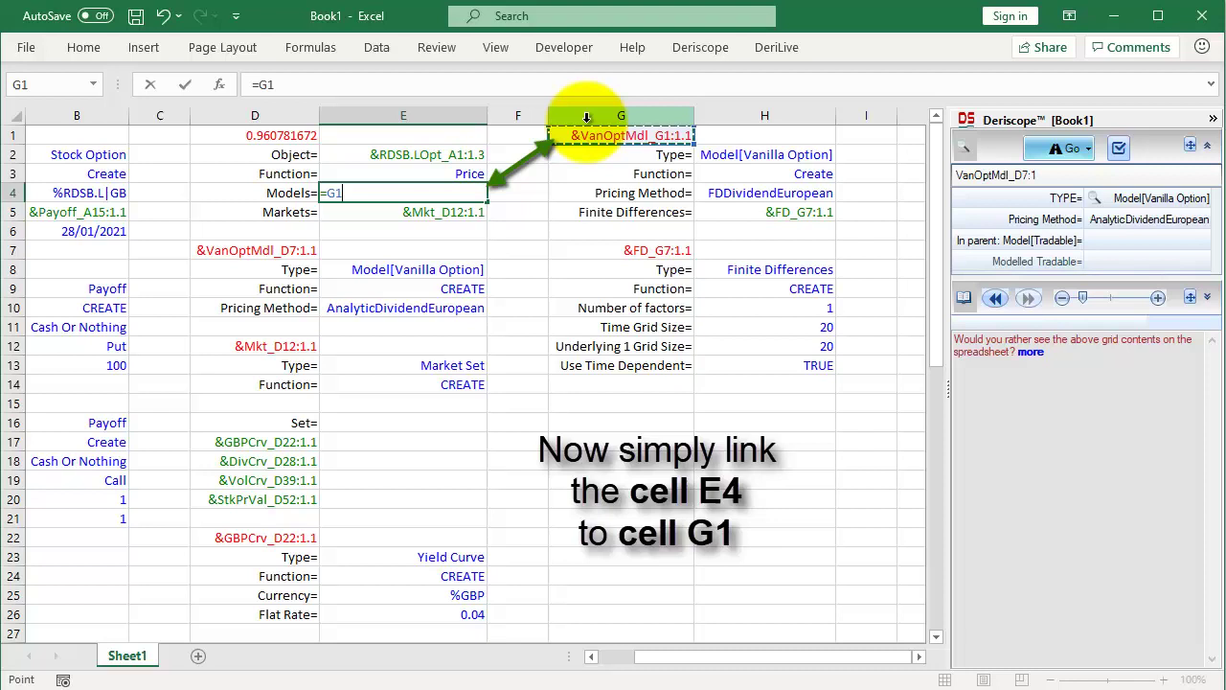
left_click(185, 86)
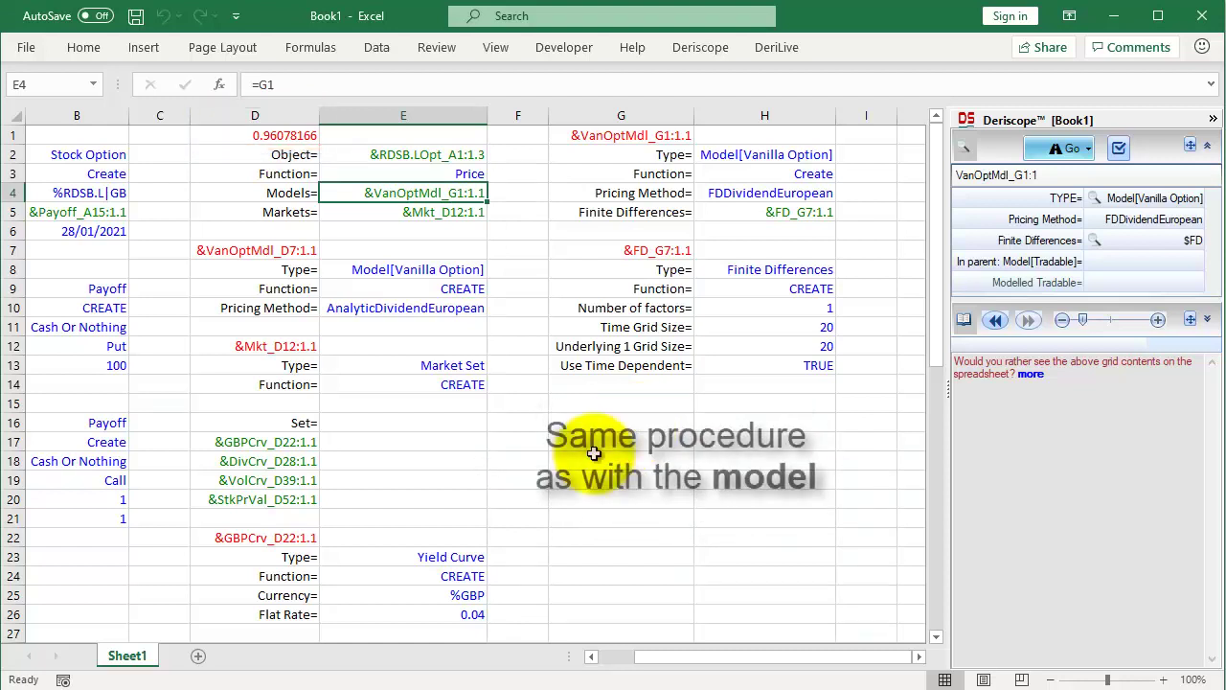
For G15, set up a GBP Yield Curve form with Use Deposits, Use Futures and Use Swaps ticked
left_click(300, 539)
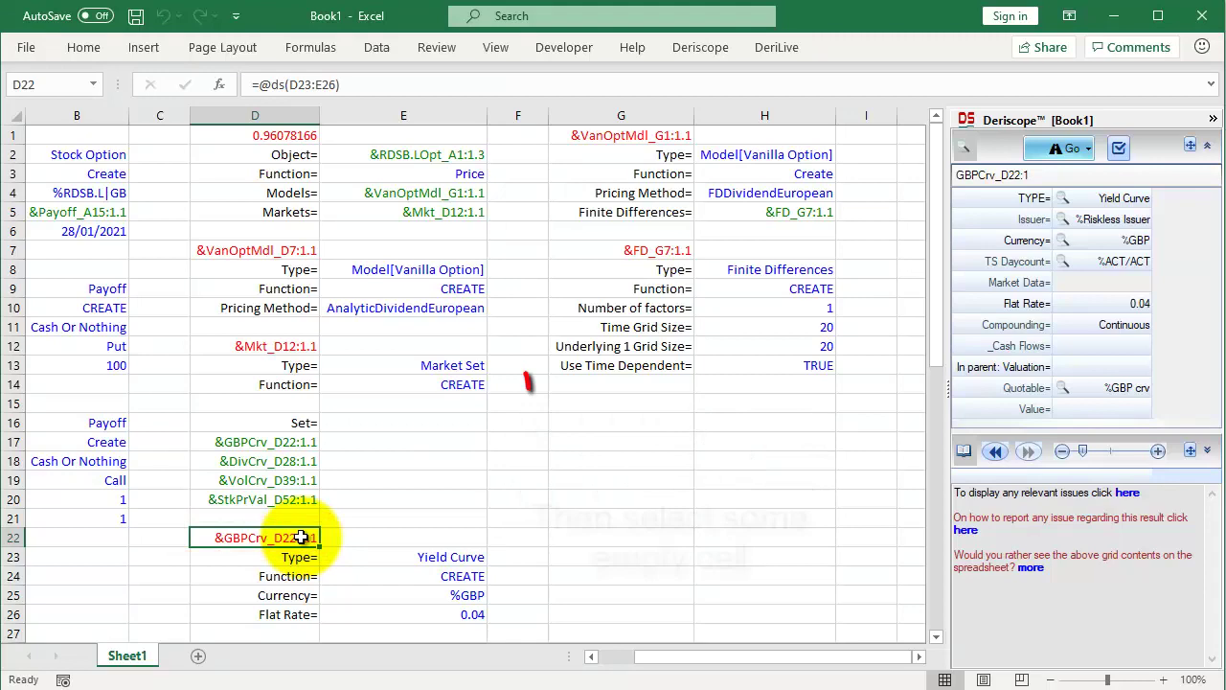
left_click(632, 405)
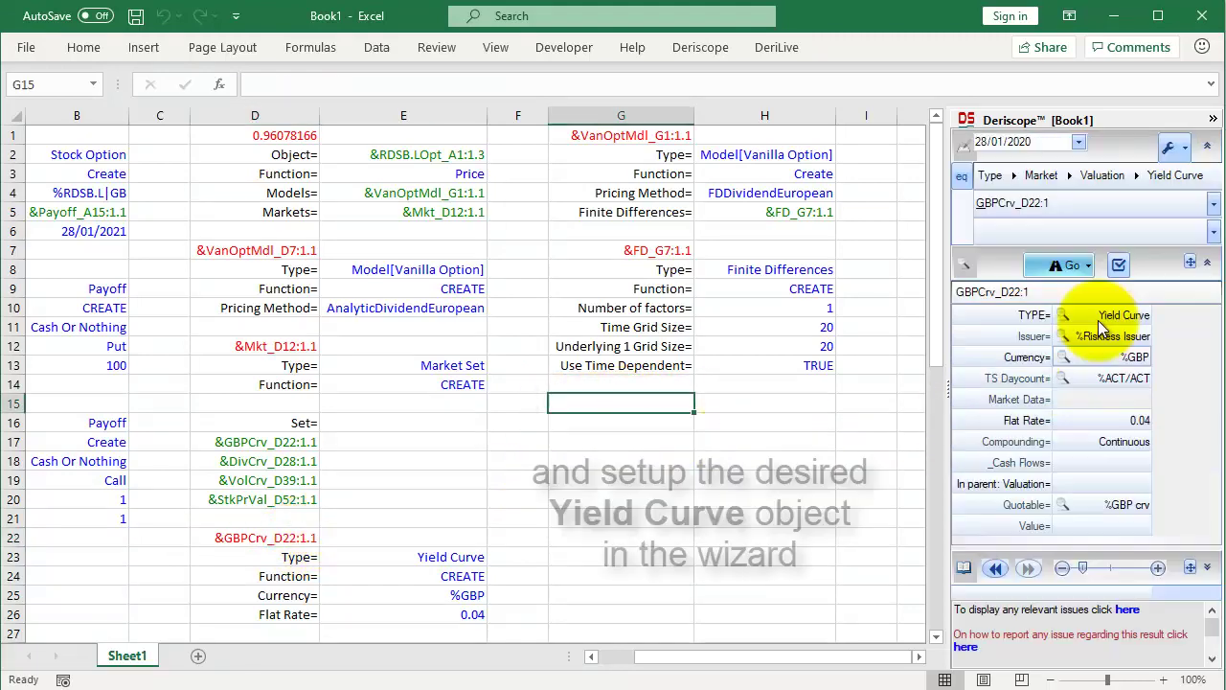
left_click(1093, 175)
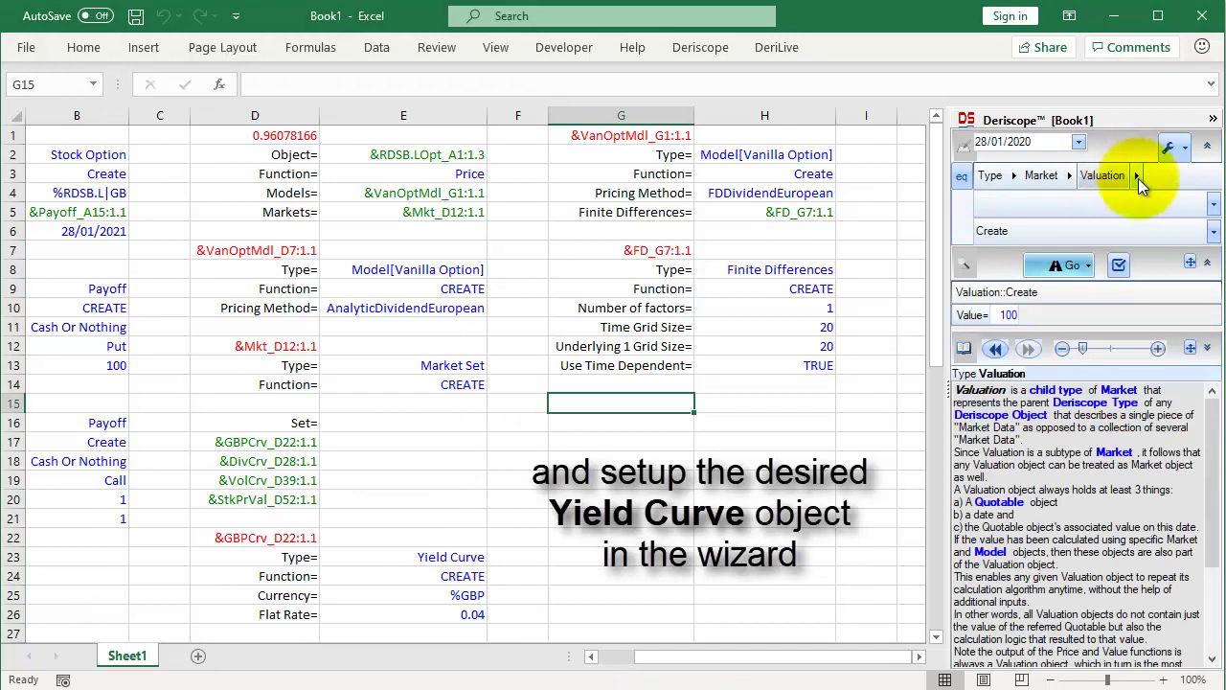
left_click(1138, 176)
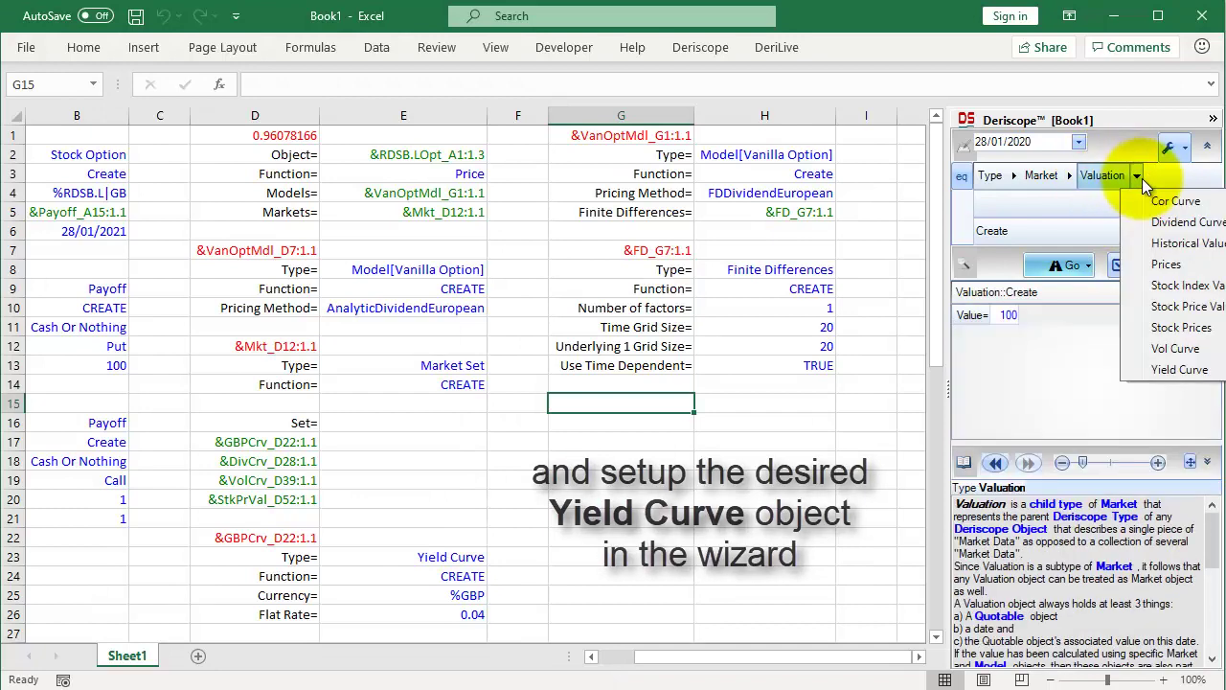
left_click(1157, 368)
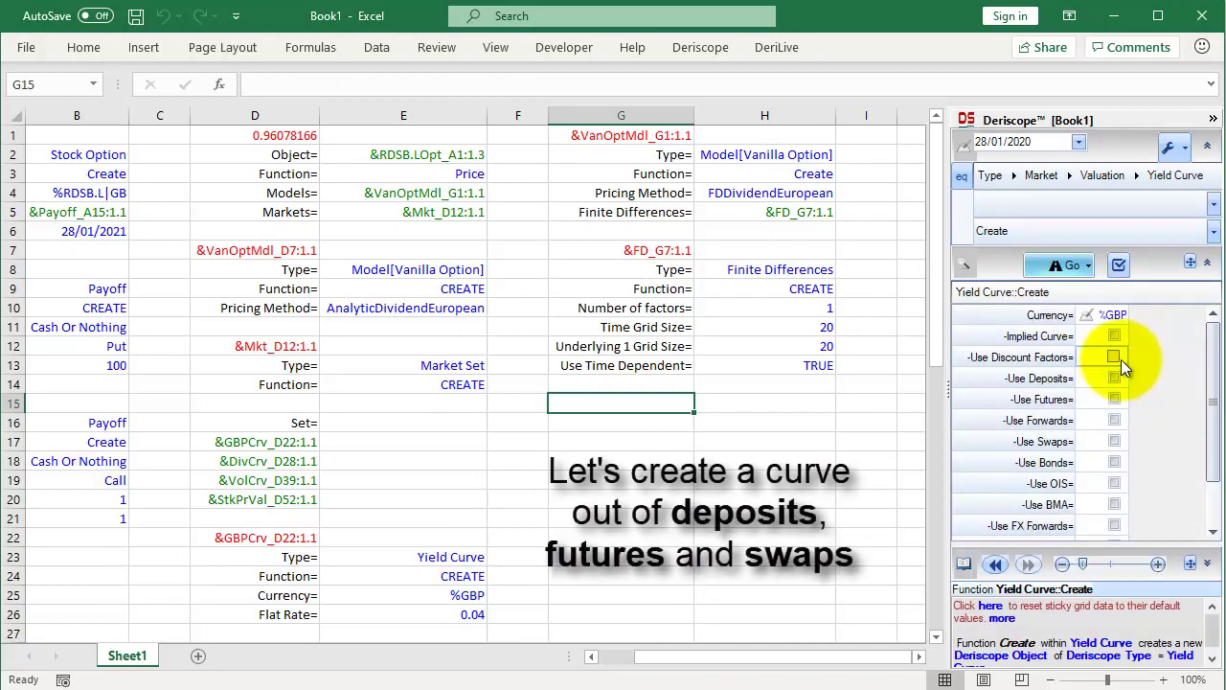
left_click(1116, 377)
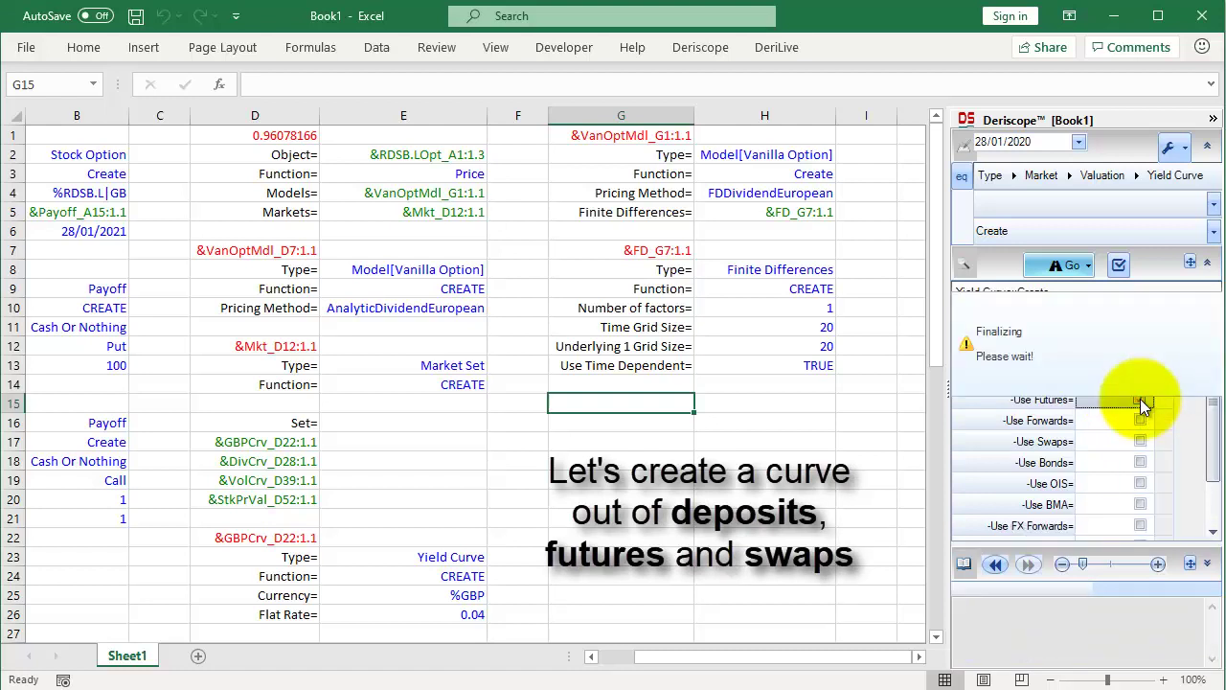
left_click(1140, 413)
left_click(1141, 457)
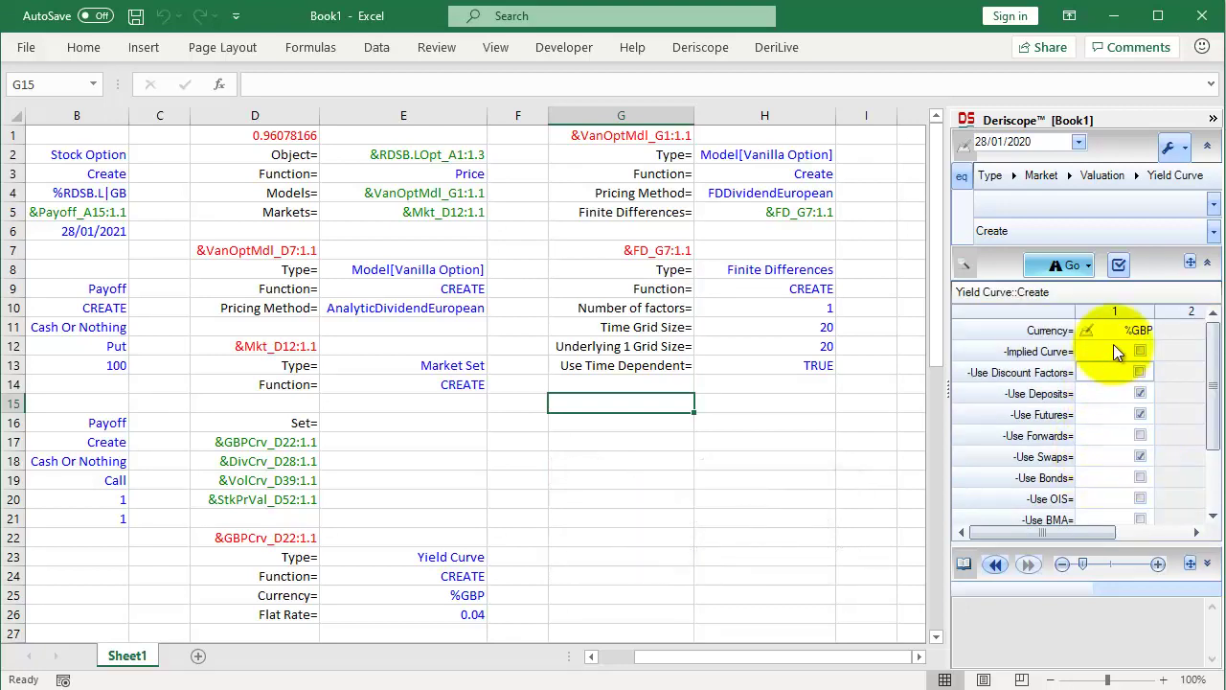
Paste the new GBP yield curve formula into cell G15
left_click(1075, 271)
left_click(1075, 289)
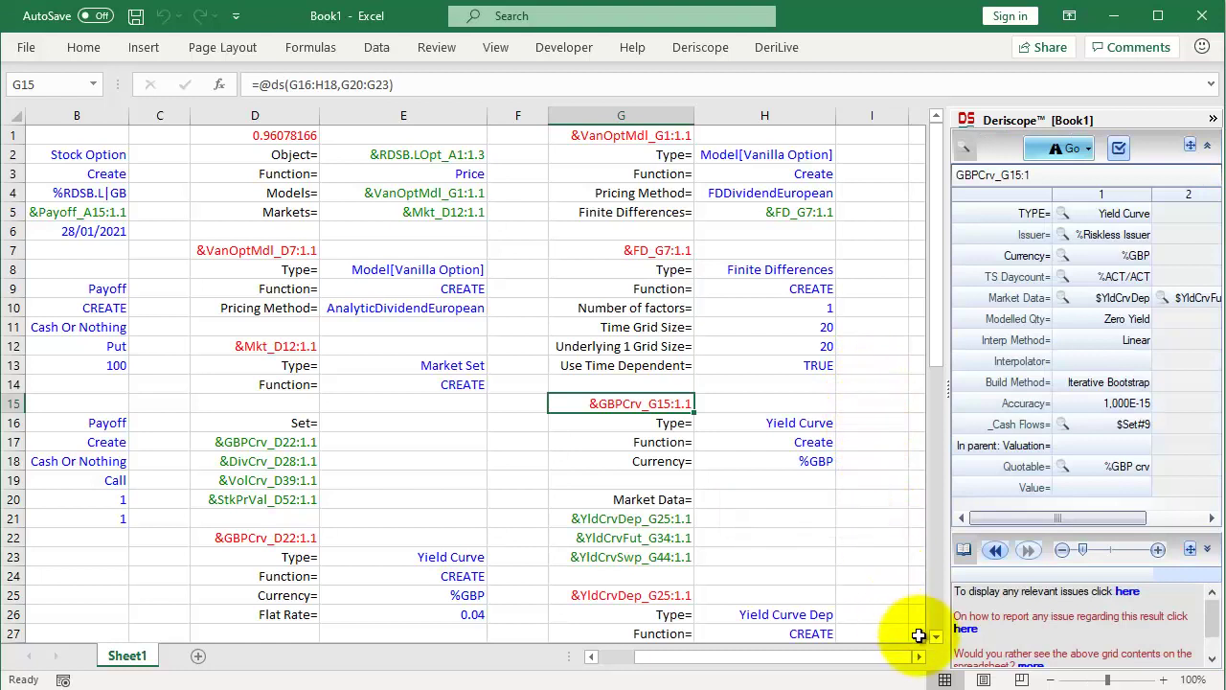
left_click_drag(938, 639, 938, 639)
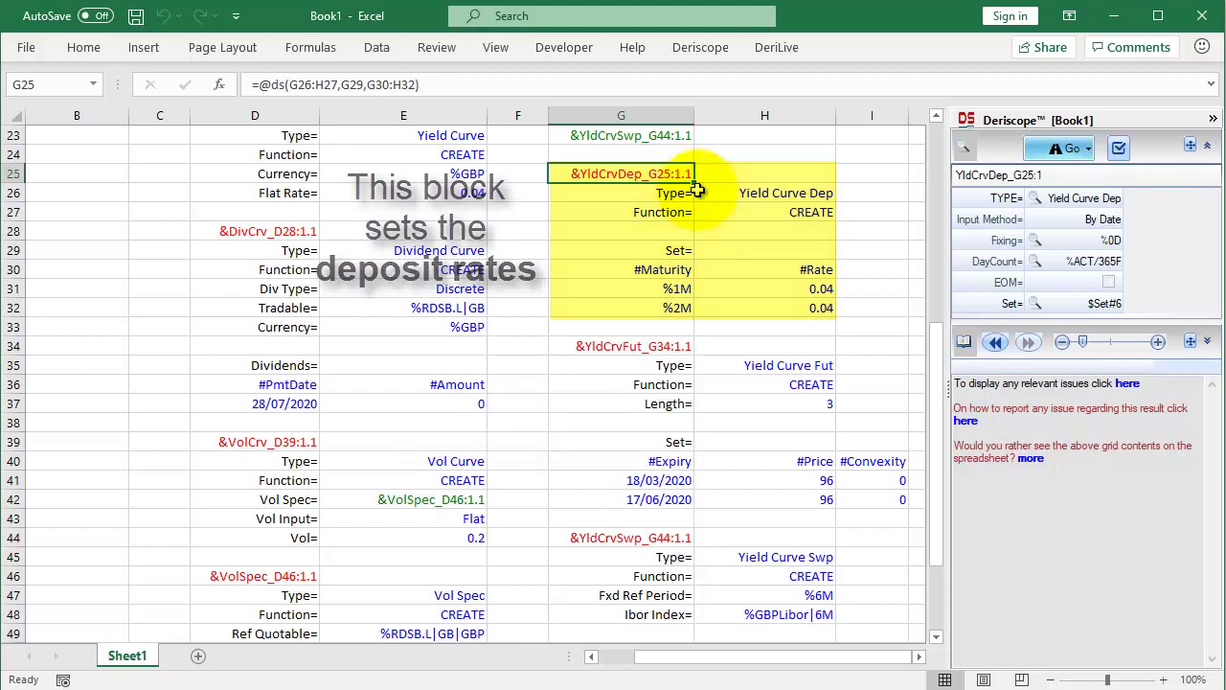
Review the futures price block at G34 and the swap rate block at G44
left_click(646, 347)
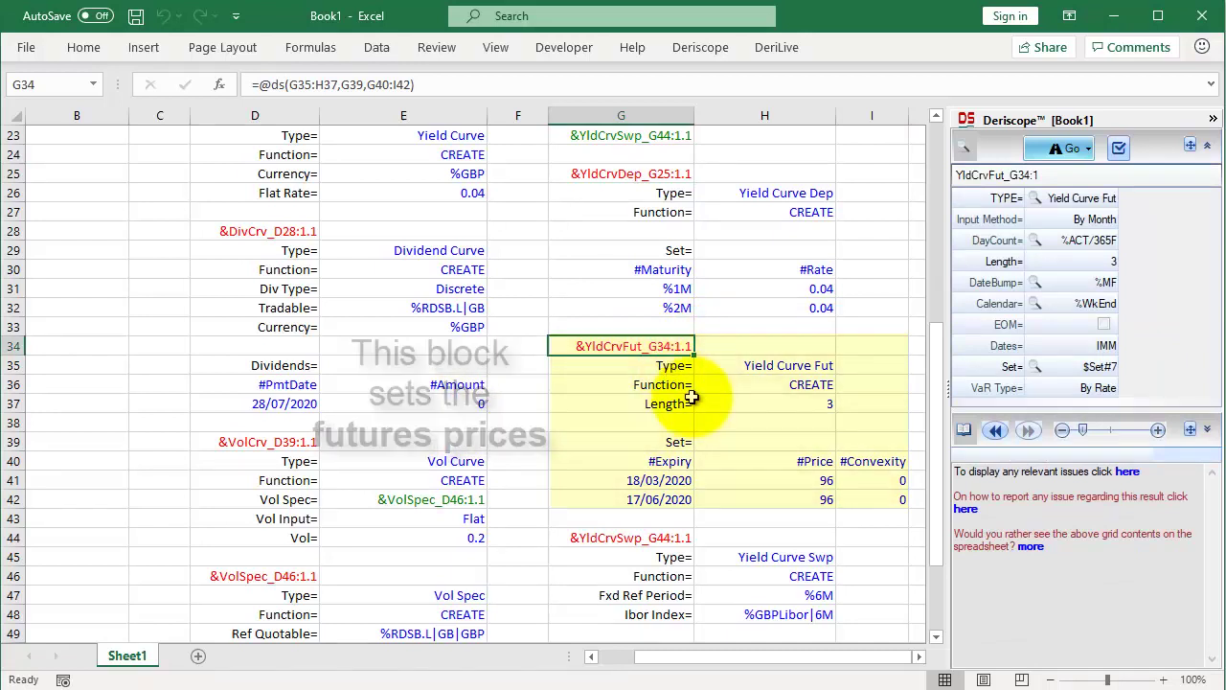
left_click(936, 635)
left_click(936, 636)
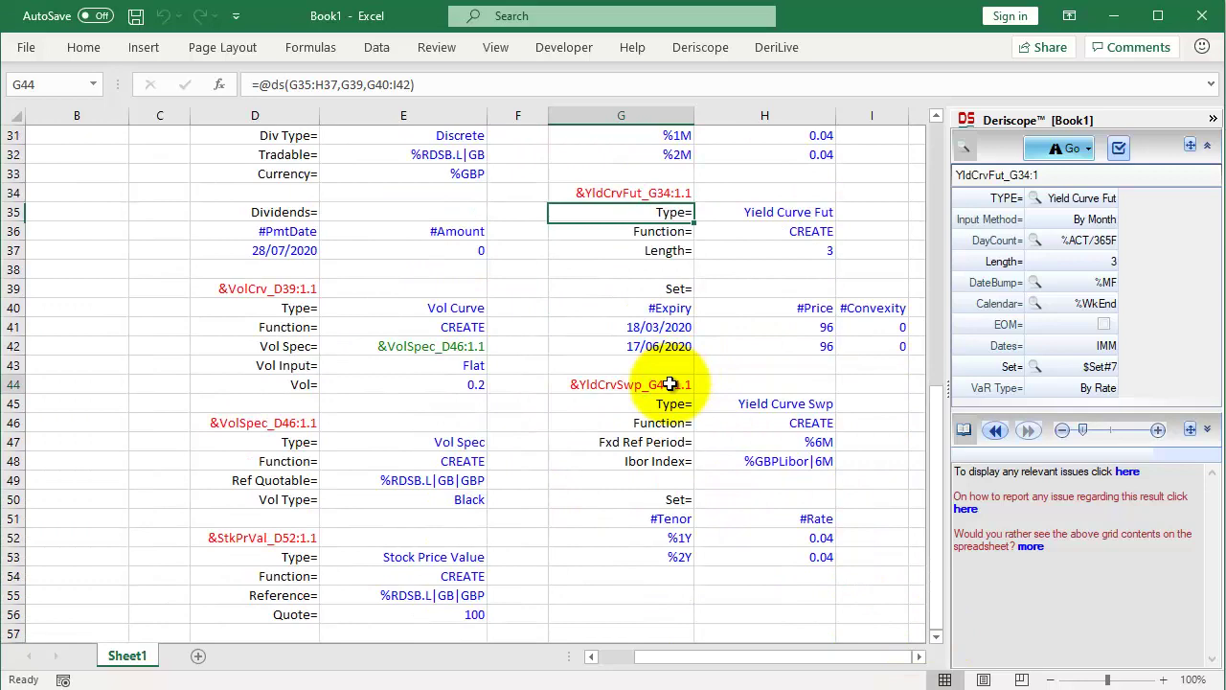
left_click(686, 386)
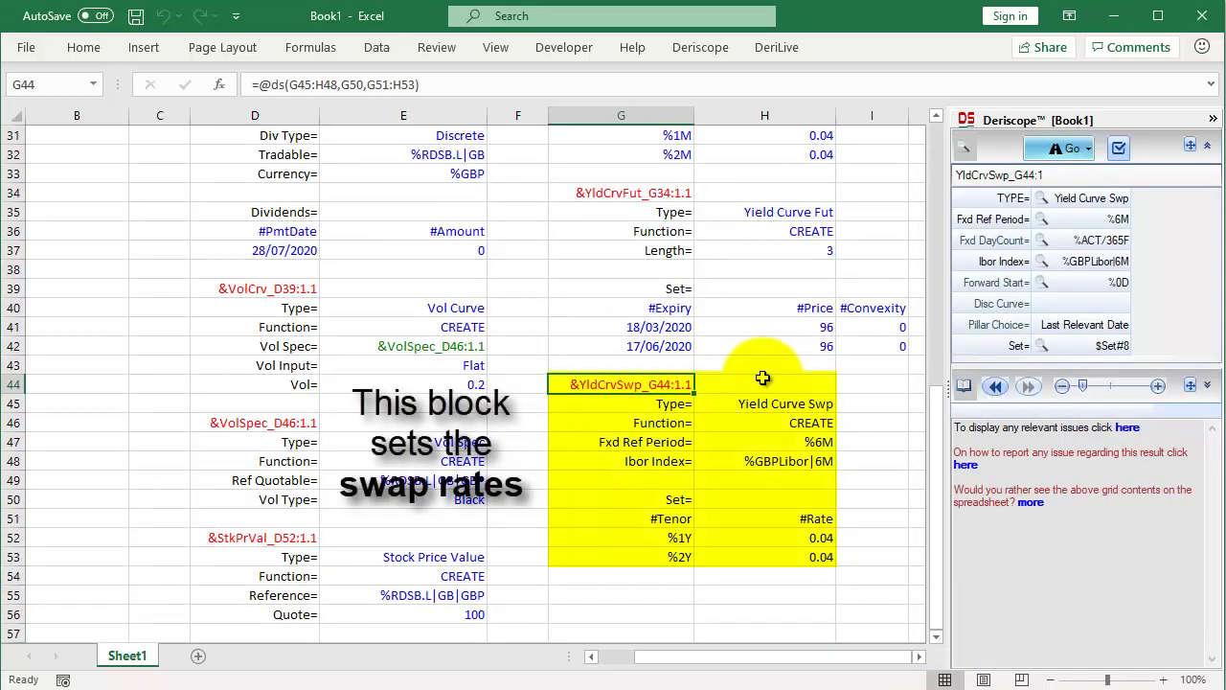
left_click_drag(934, 400, 927, 127)
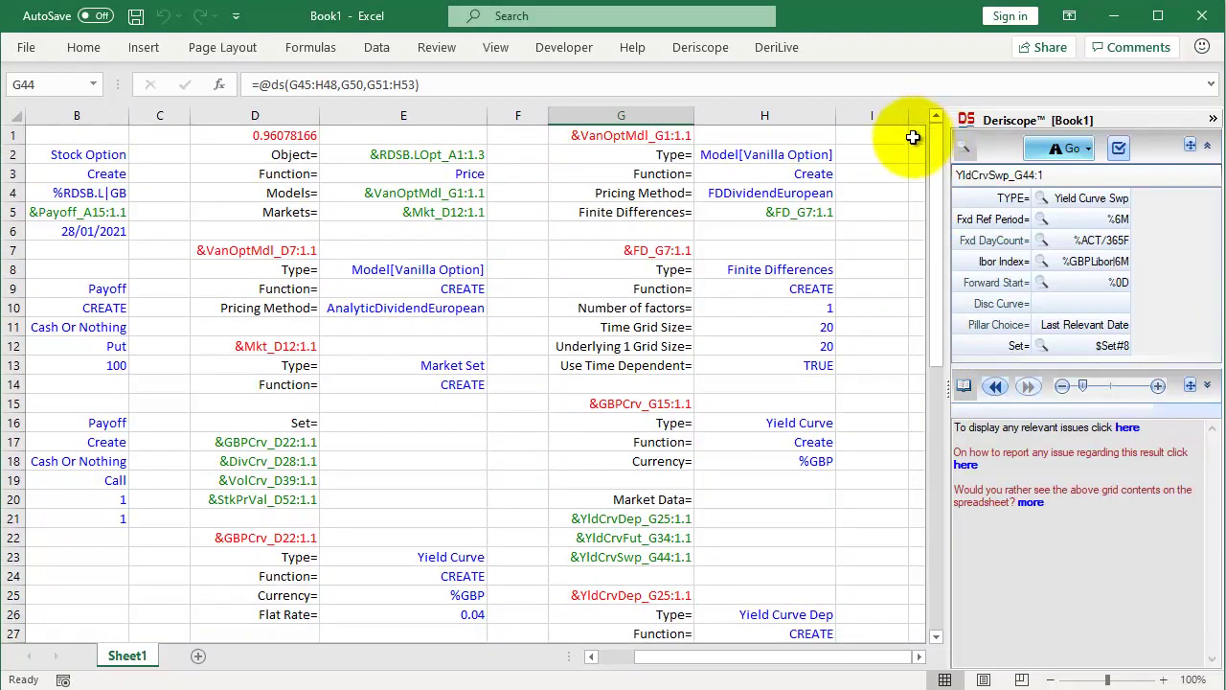
Link D17 to the new curve with =G15, updating the price to 0.961060817
left_click(257, 447)
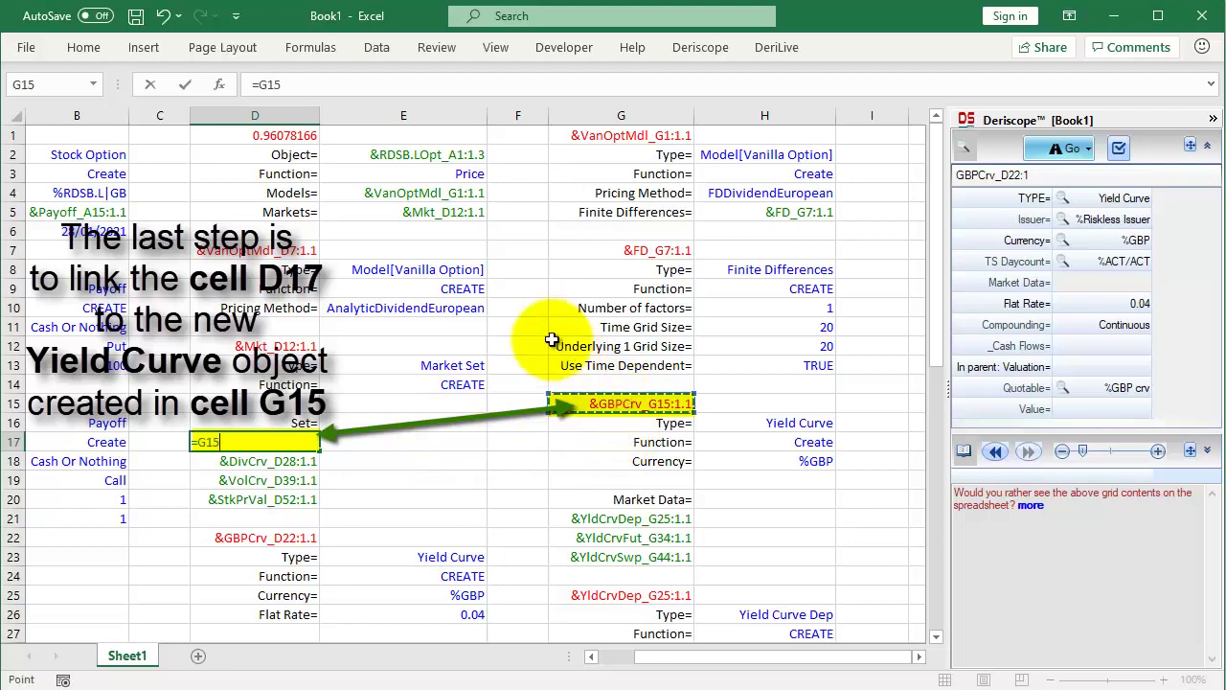
left_click(186, 86)
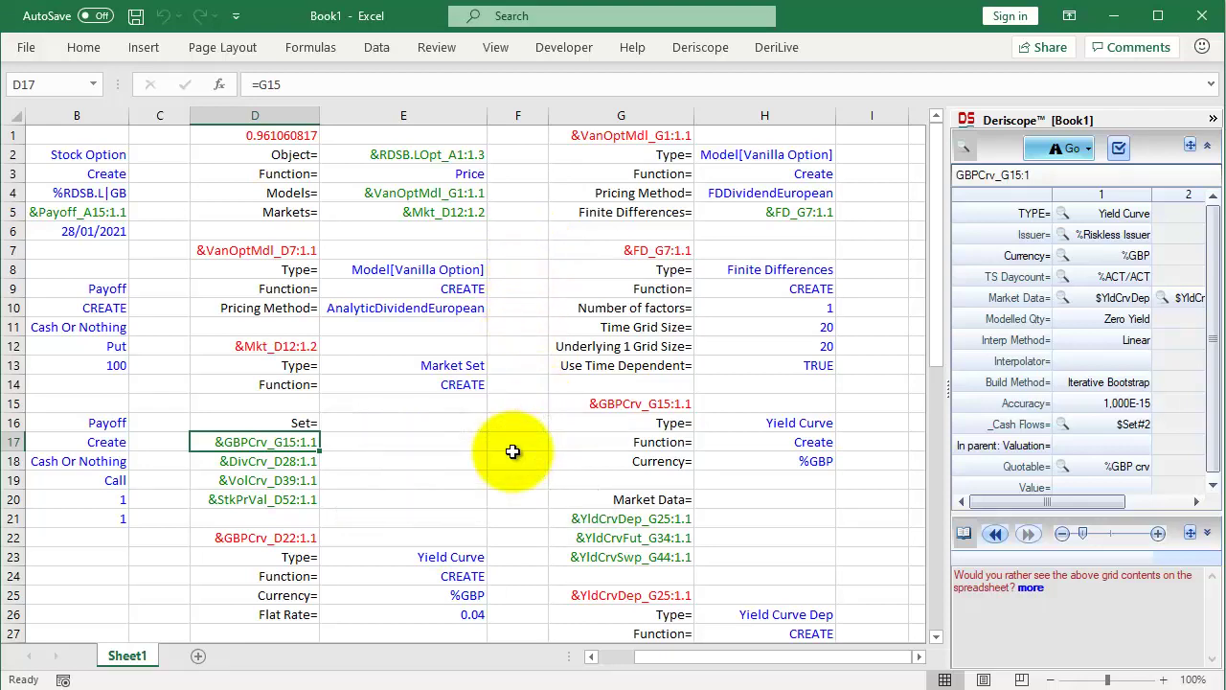
scroll(513, 451, "down", 2)
scroll(512, 451, "down", 6)
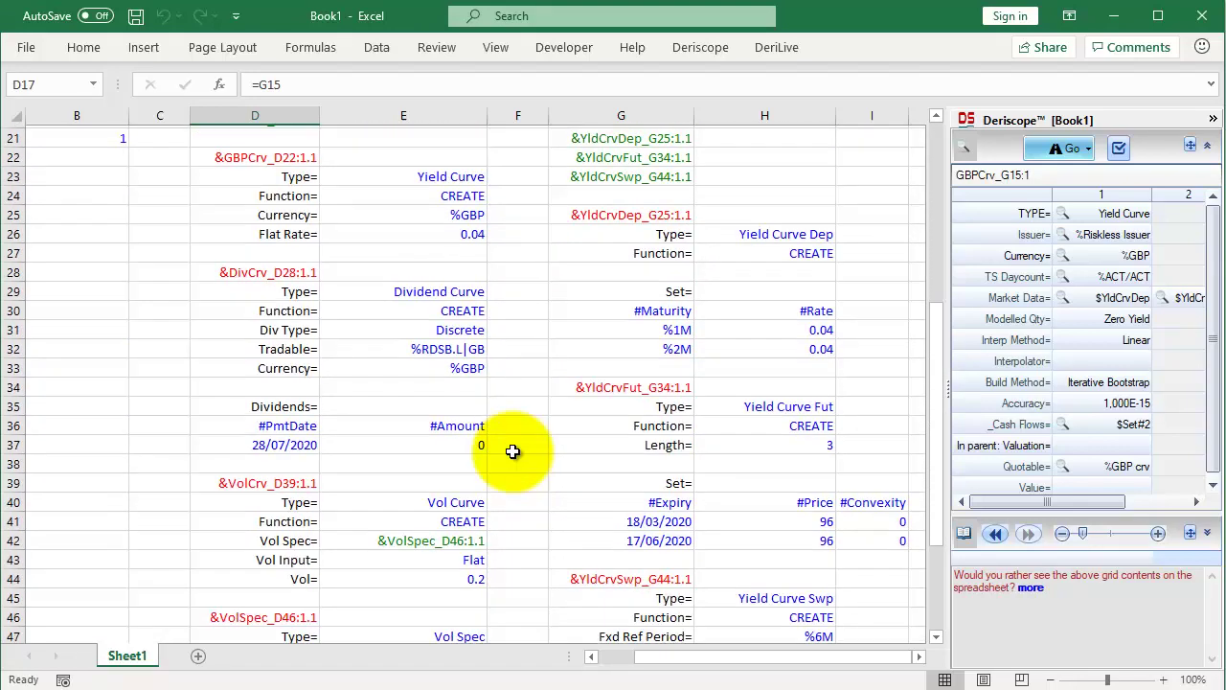
scroll(513, 451, "down", 2)
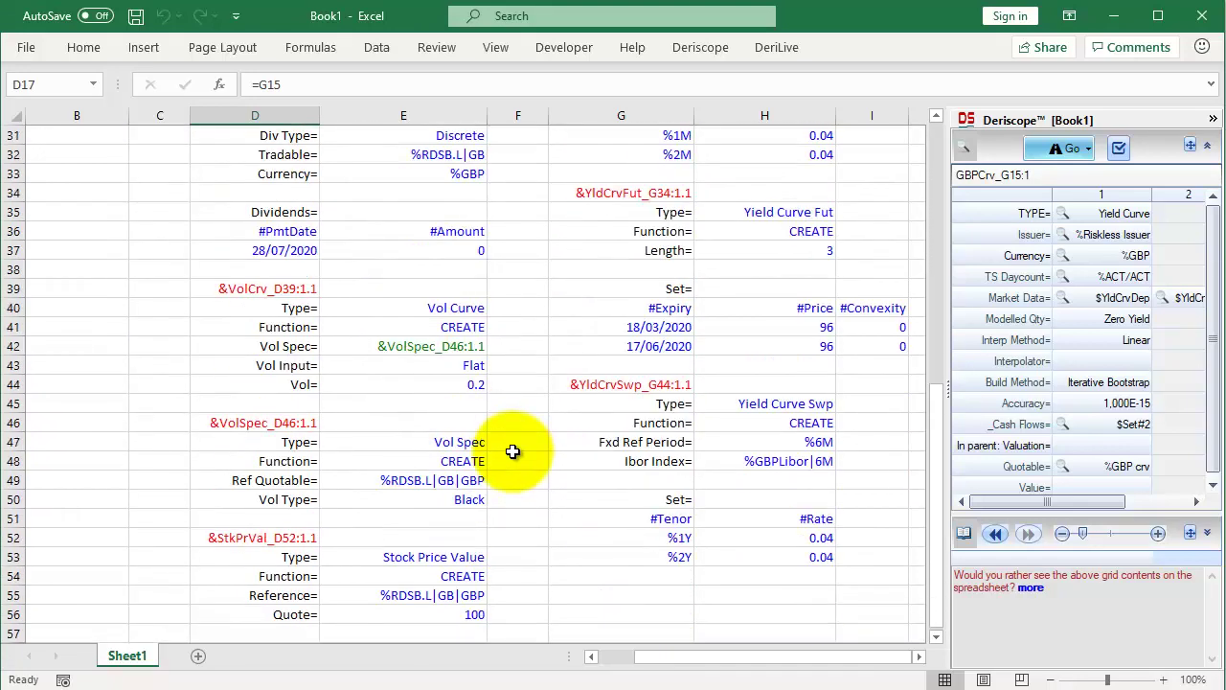
From D39, set up a Vol Curve Create form with Vol Input set to Maturity-Strike
left_click(292, 293)
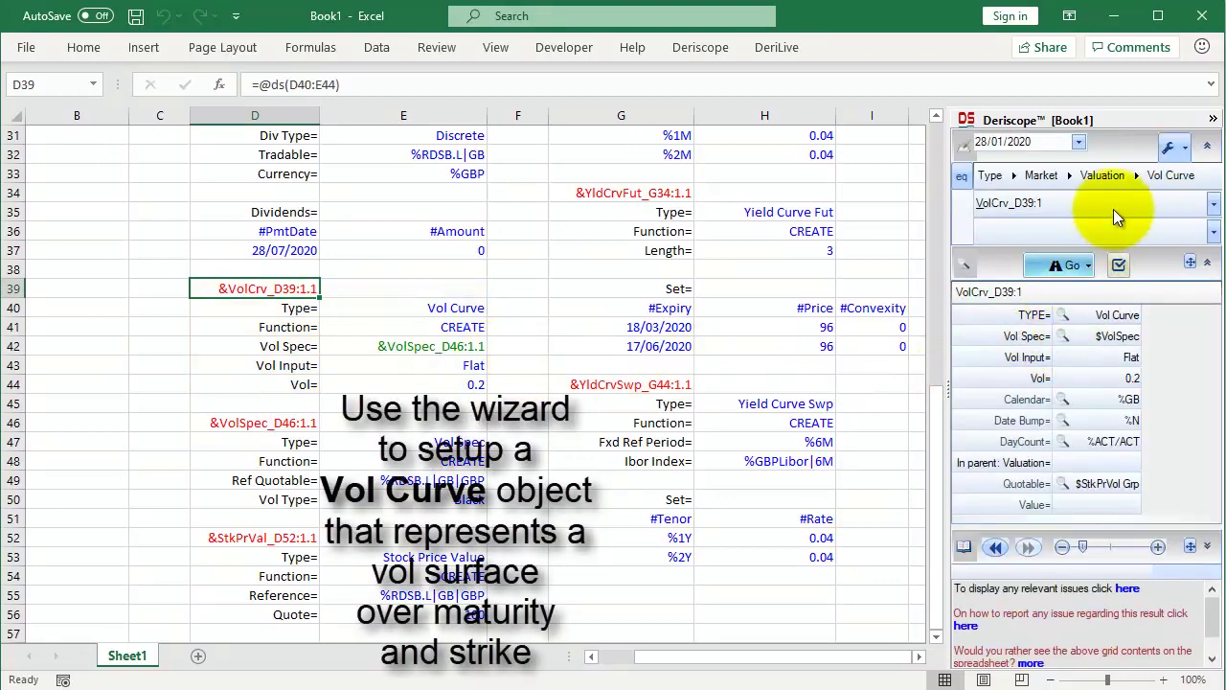
left_click(1116, 178)
left_click(1137, 177)
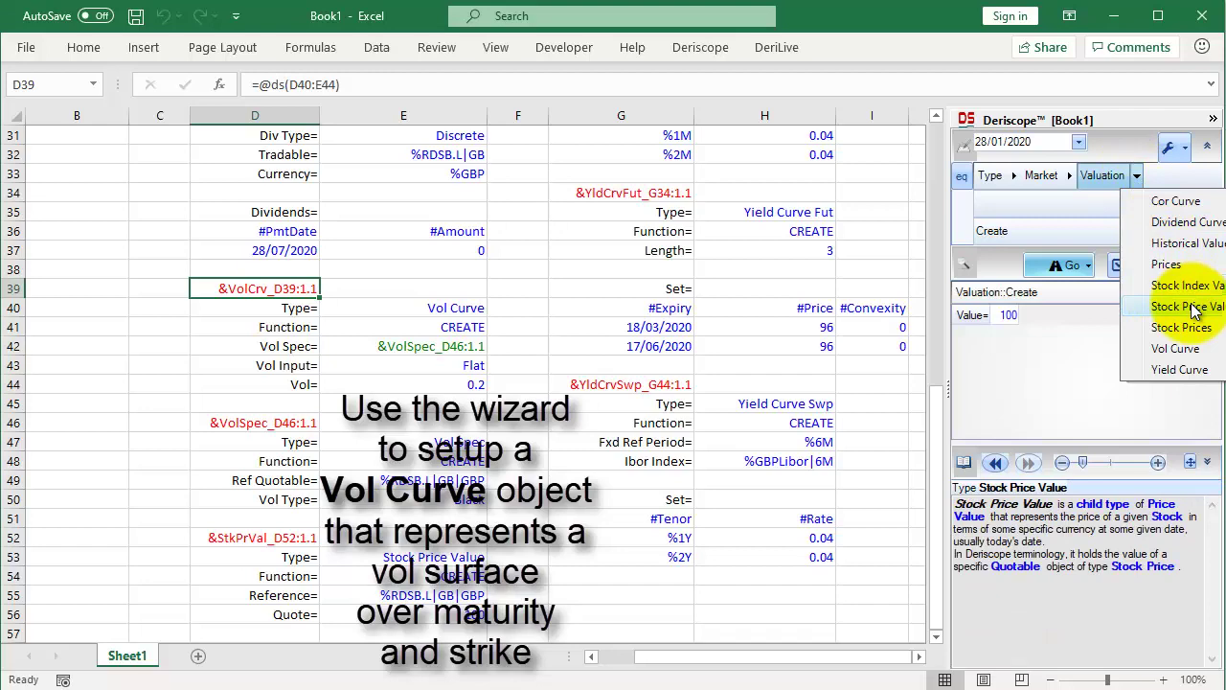
left_click(1176, 348)
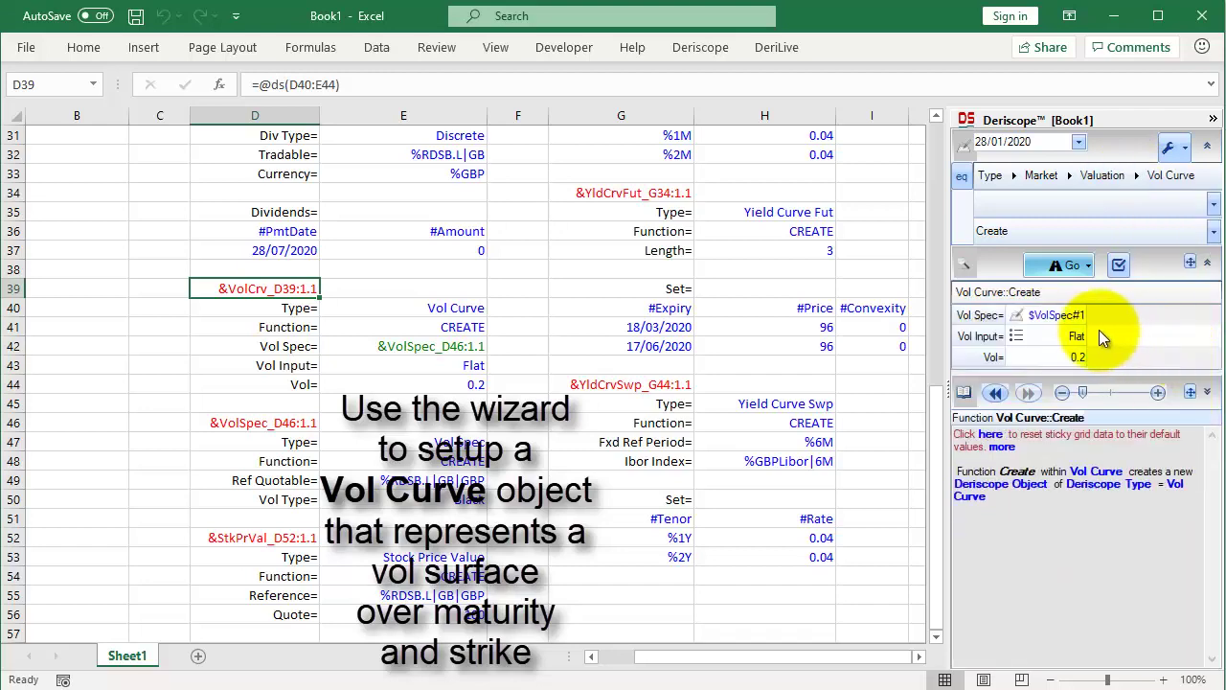
left_click(1017, 337)
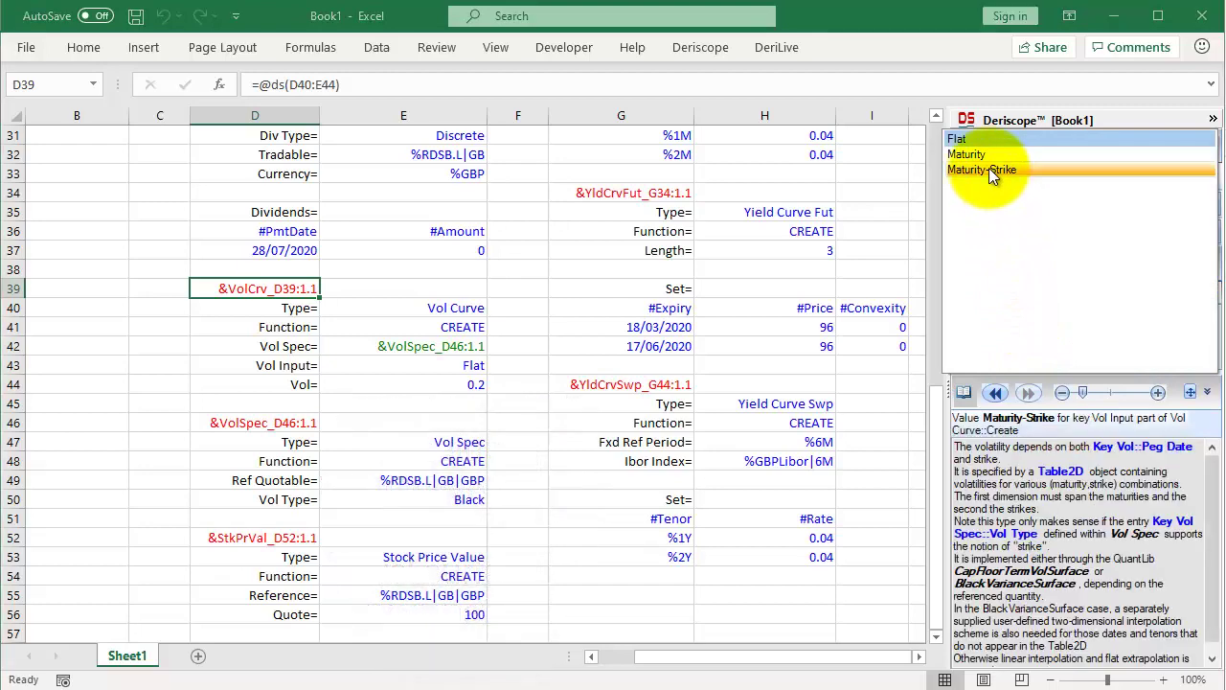
left_click(989, 168)
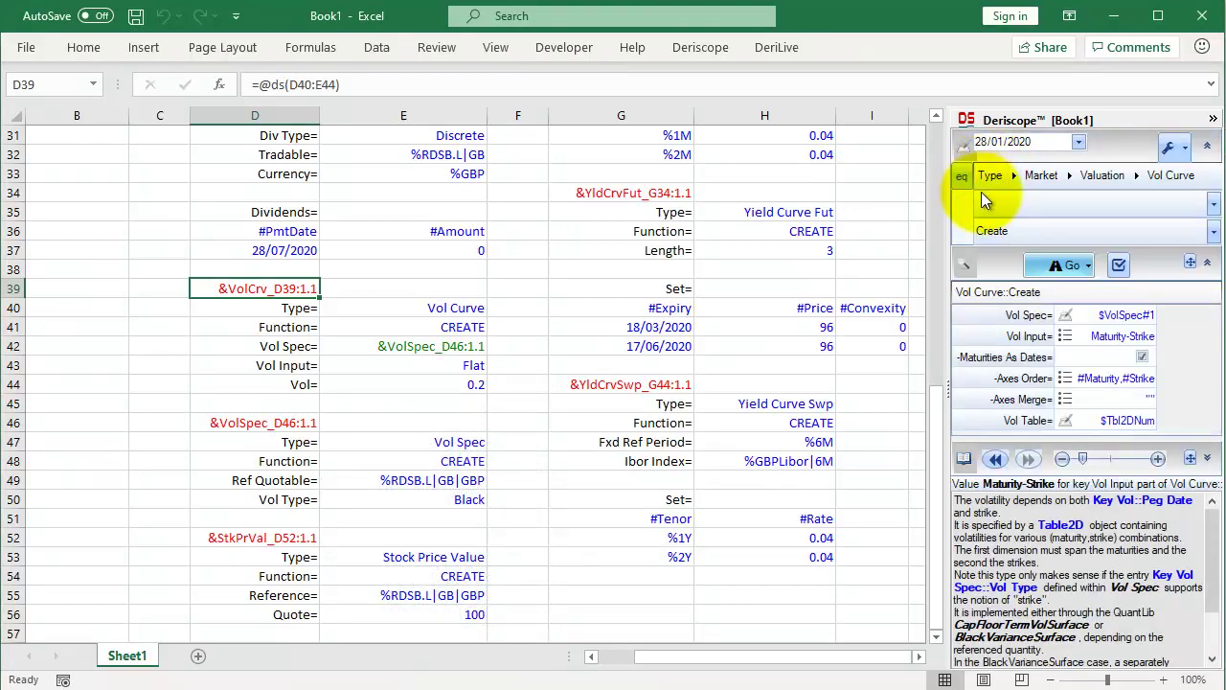
left_click(920, 659)
left_click(919, 659)
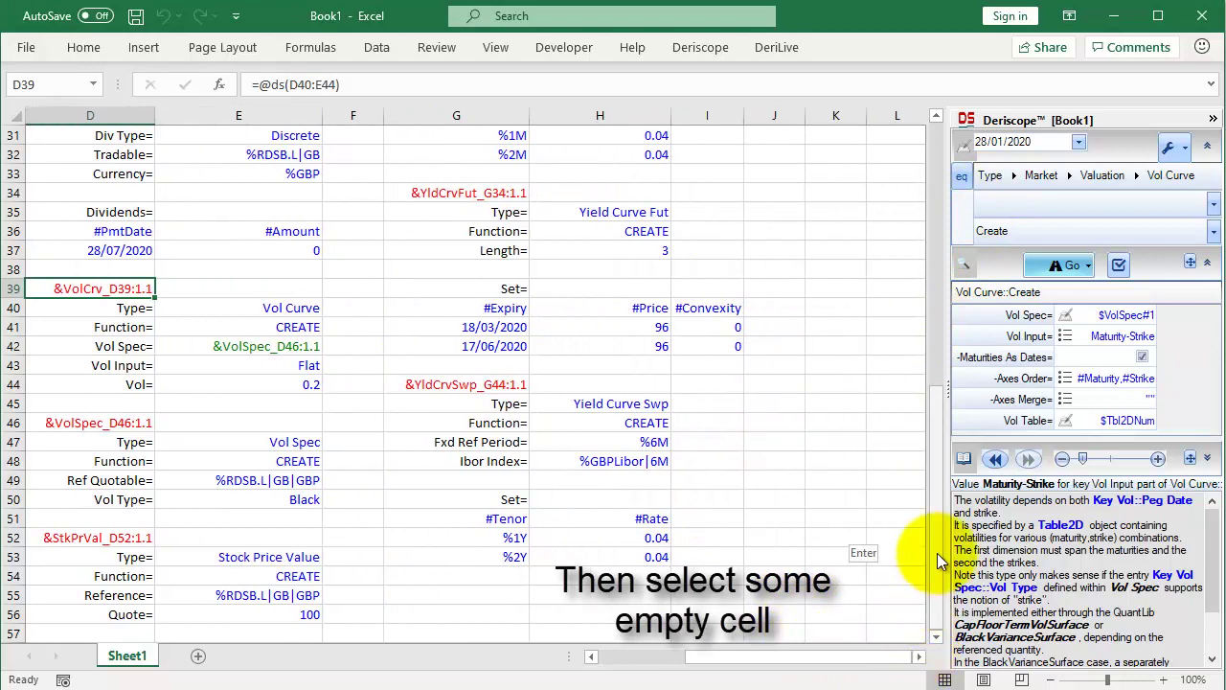
left_click_drag(937, 553, 922, 251)
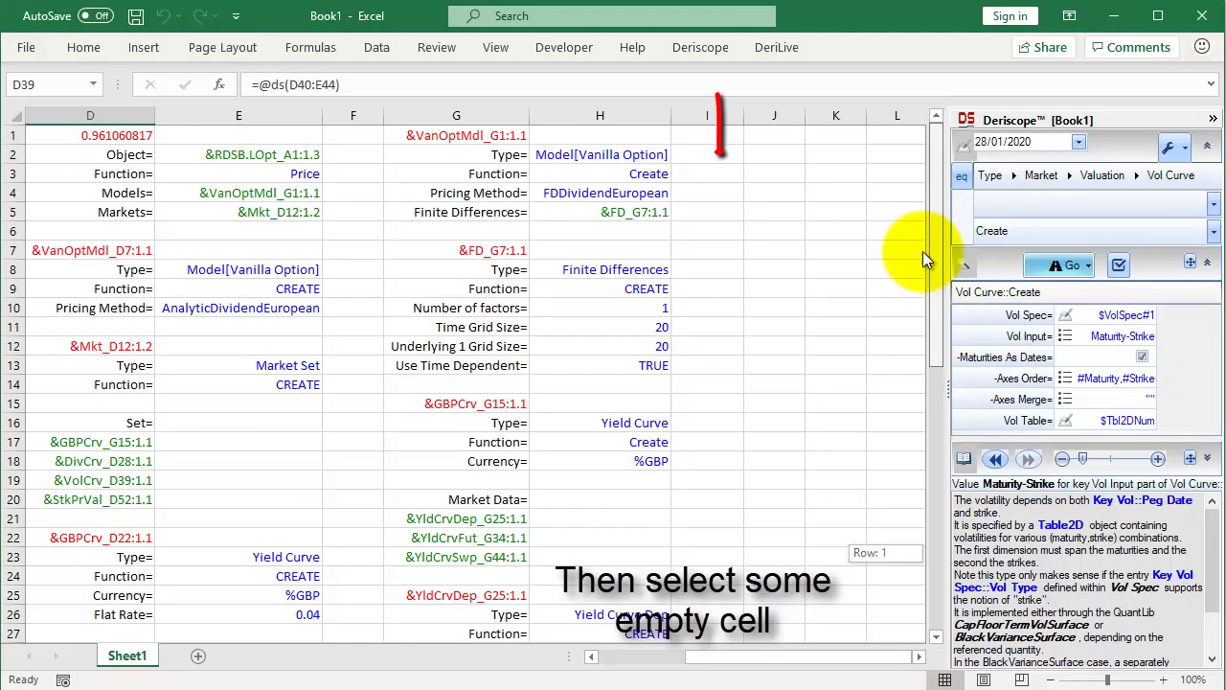
left_click(784, 134)
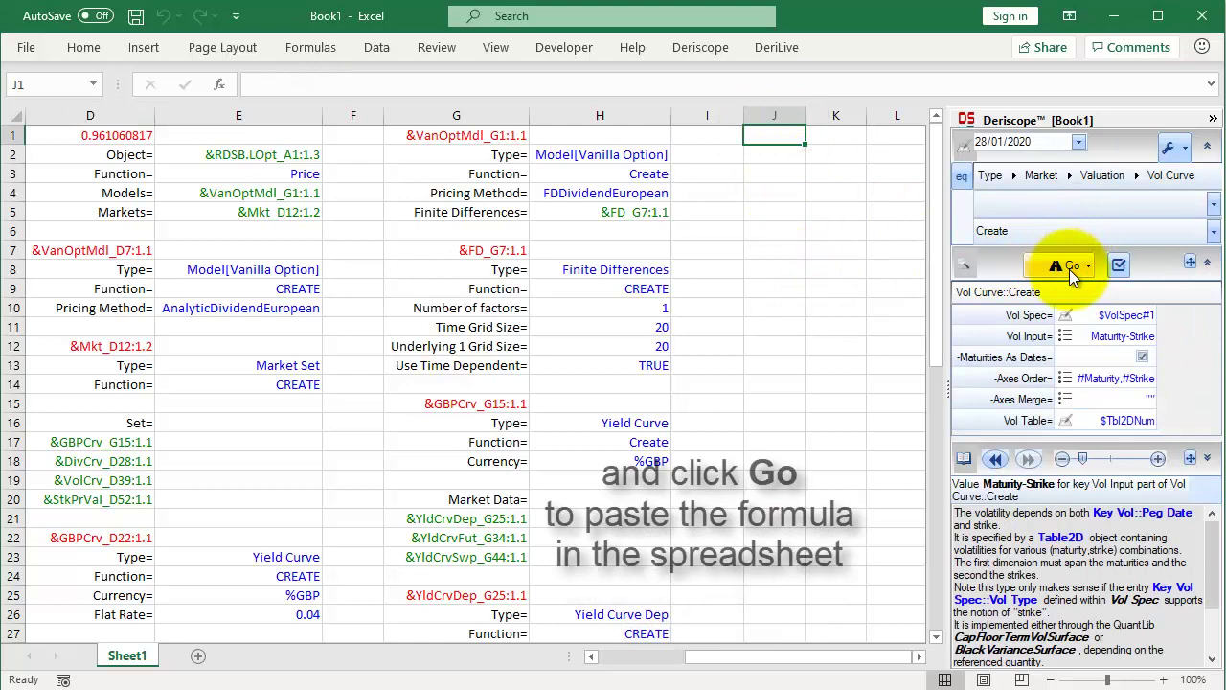
left_click(1072, 271)
left_click(1080, 288)
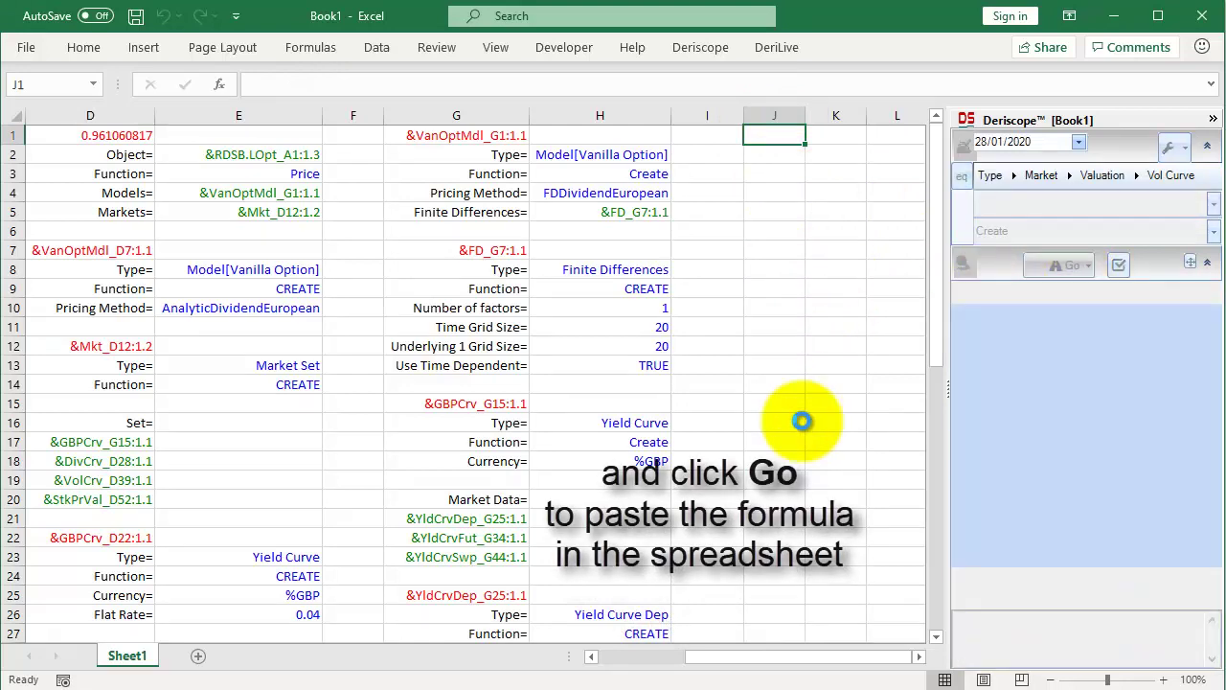
left_click(918, 657)
left_click(918, 656)
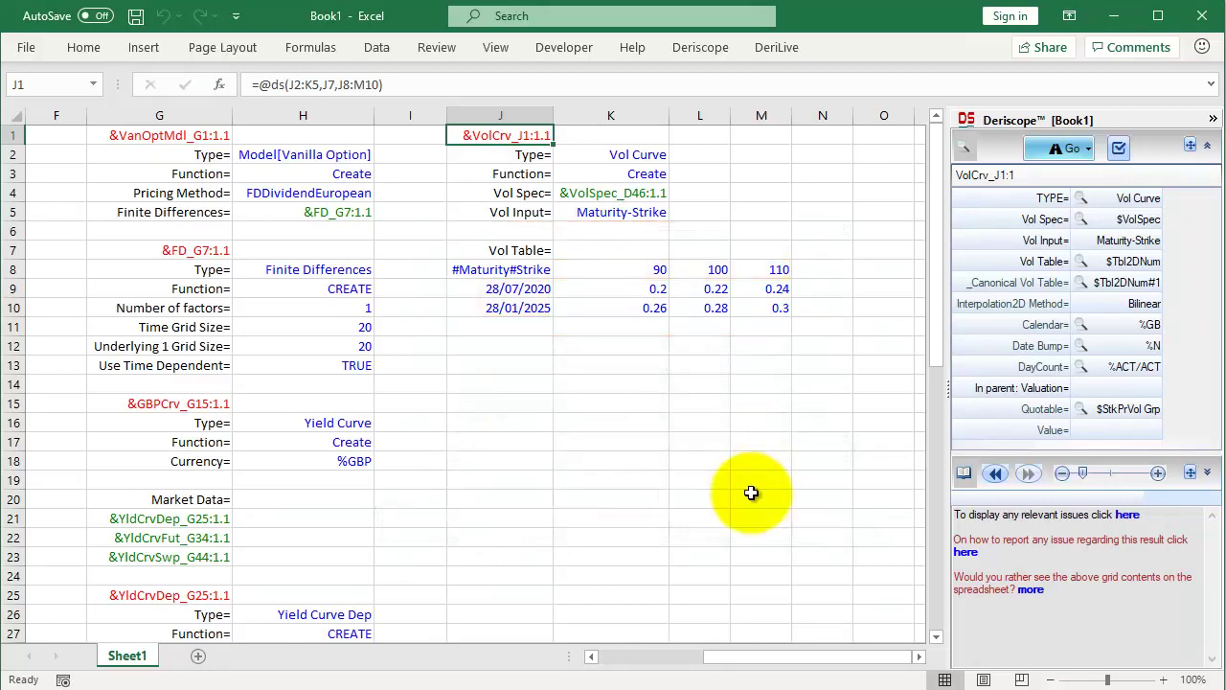
left_click(592, 657)
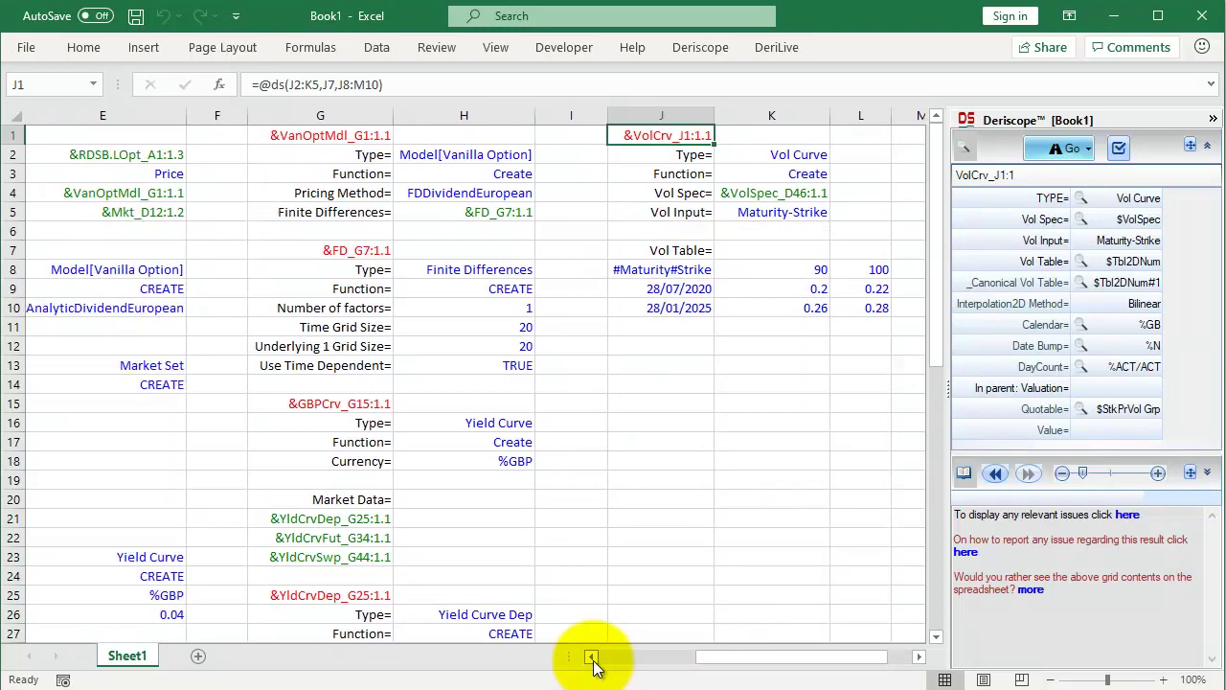
left_click(591, 657)
Set D19 to =J1 so the market set uses the new Vol Curve
left_click(591, 657)
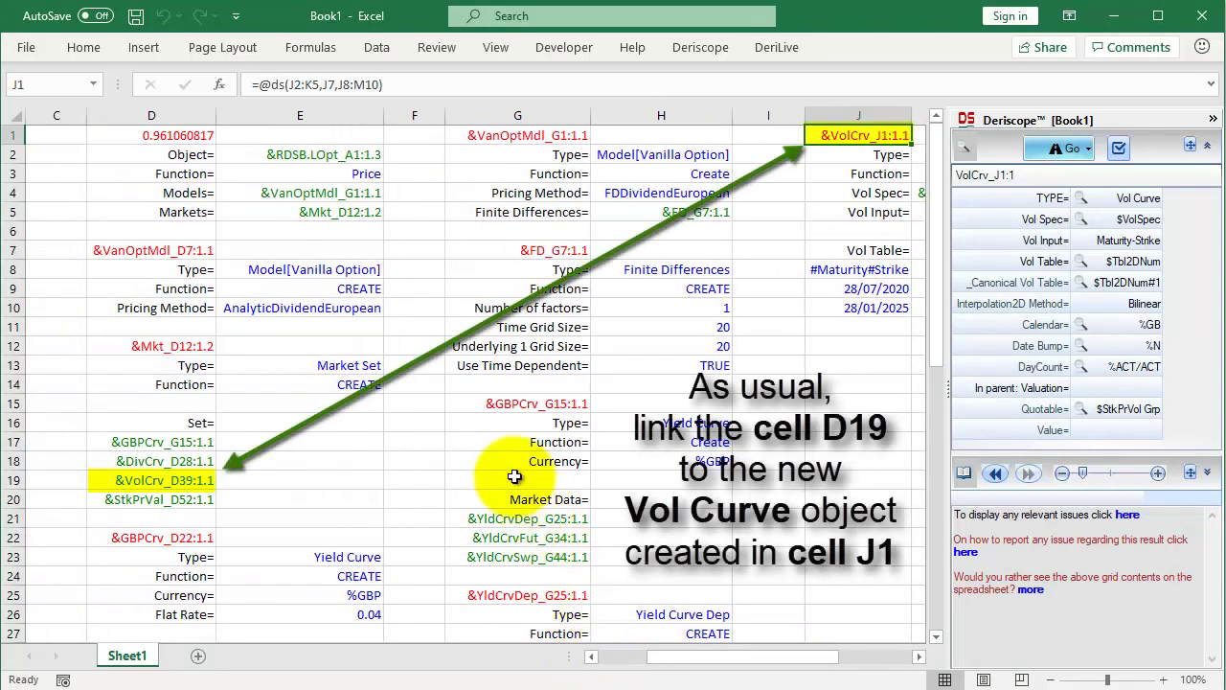
left_click(209, 479)
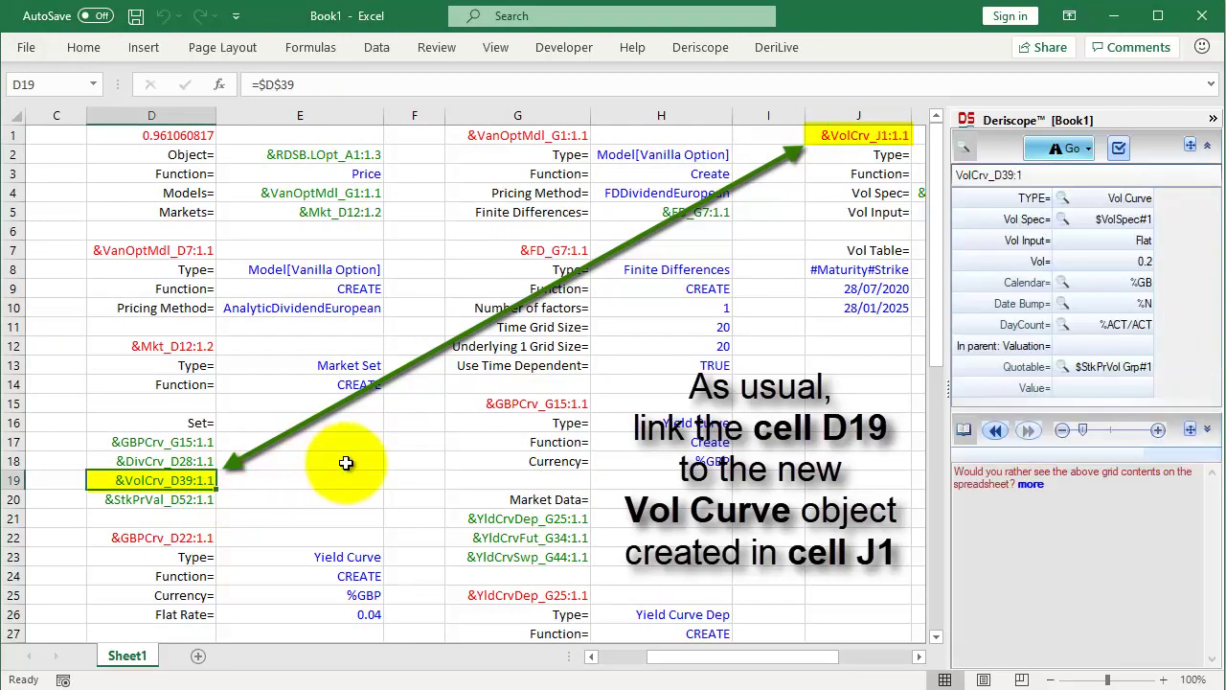
type("=")
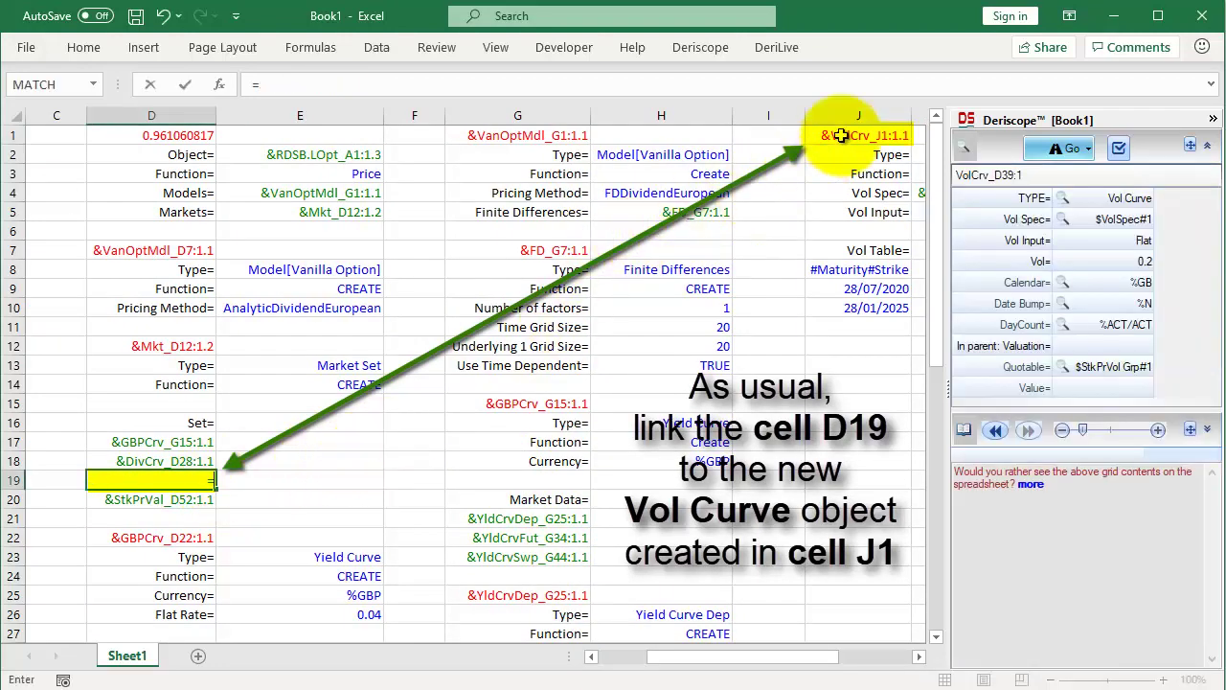
left_click(190, 84)
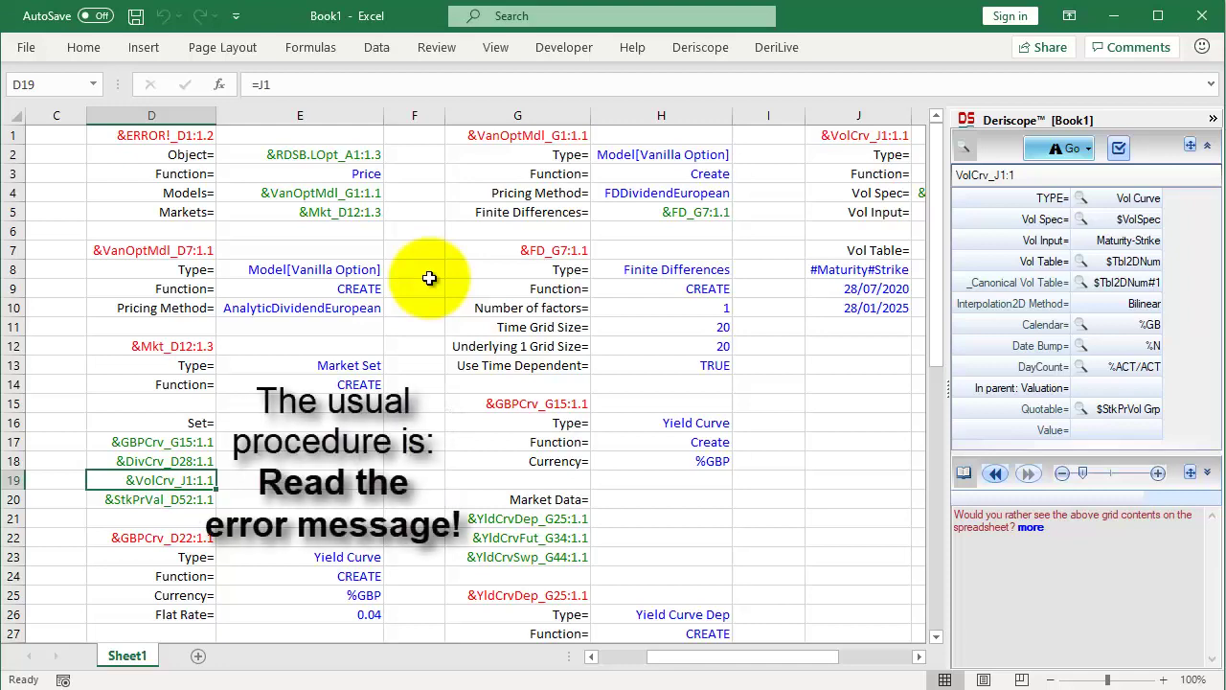
Show D1's QuantLib error details: decreasing variance at strike 1.49105
scroll(439, 146, "left", 2)
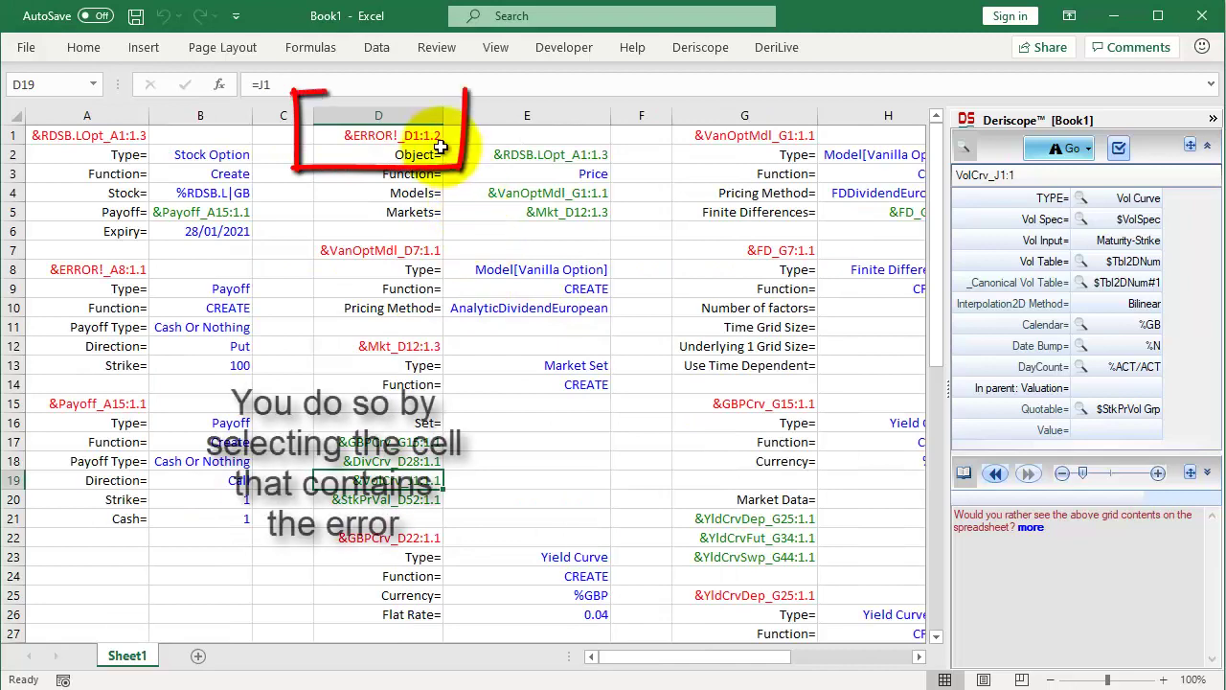
left_click(425, 136)
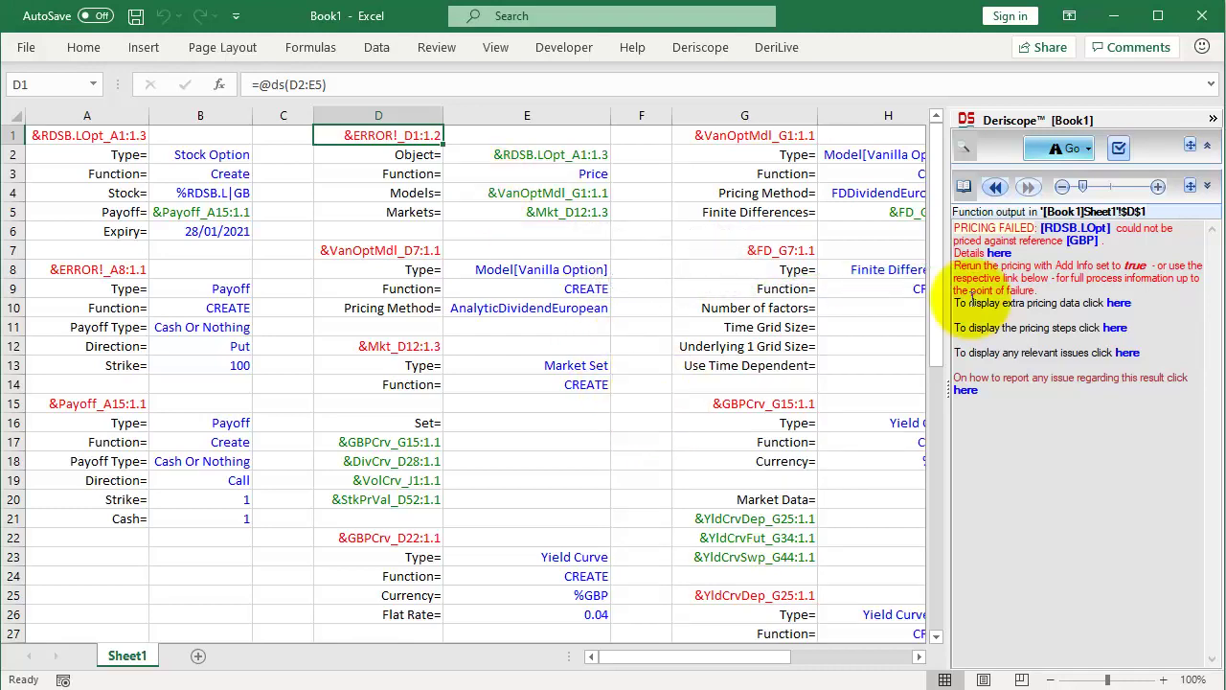
left_click(999, 254)
left_click(999, 393)
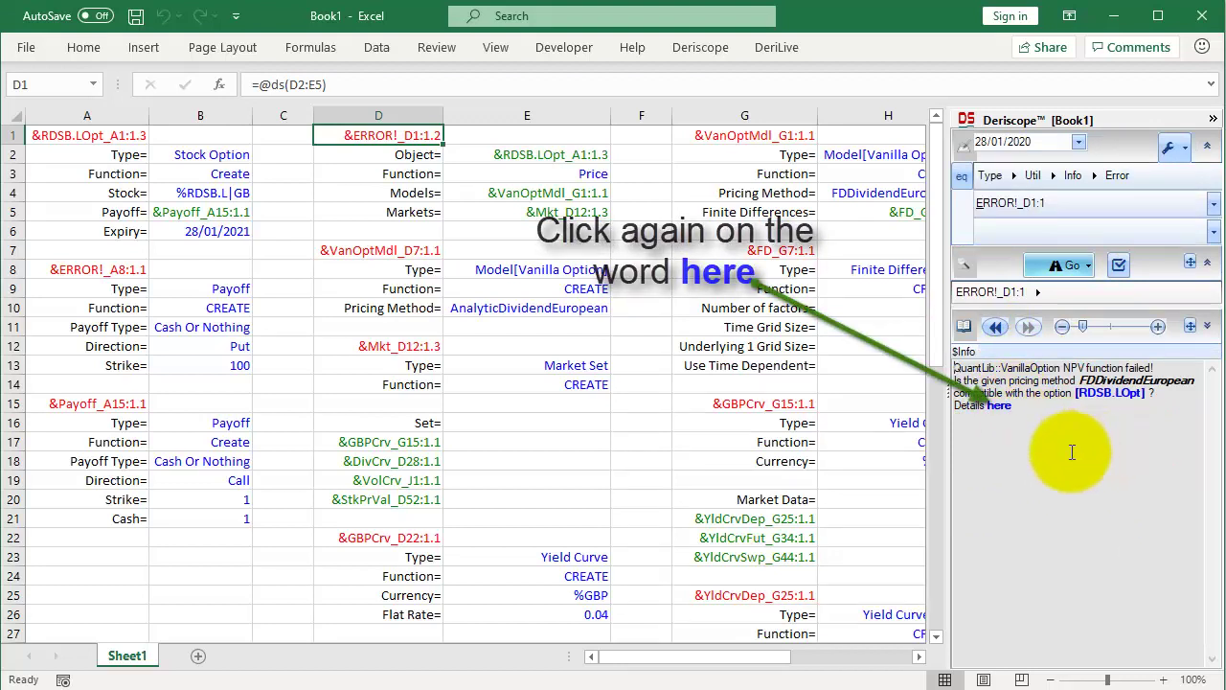
left_click(1002, 406)
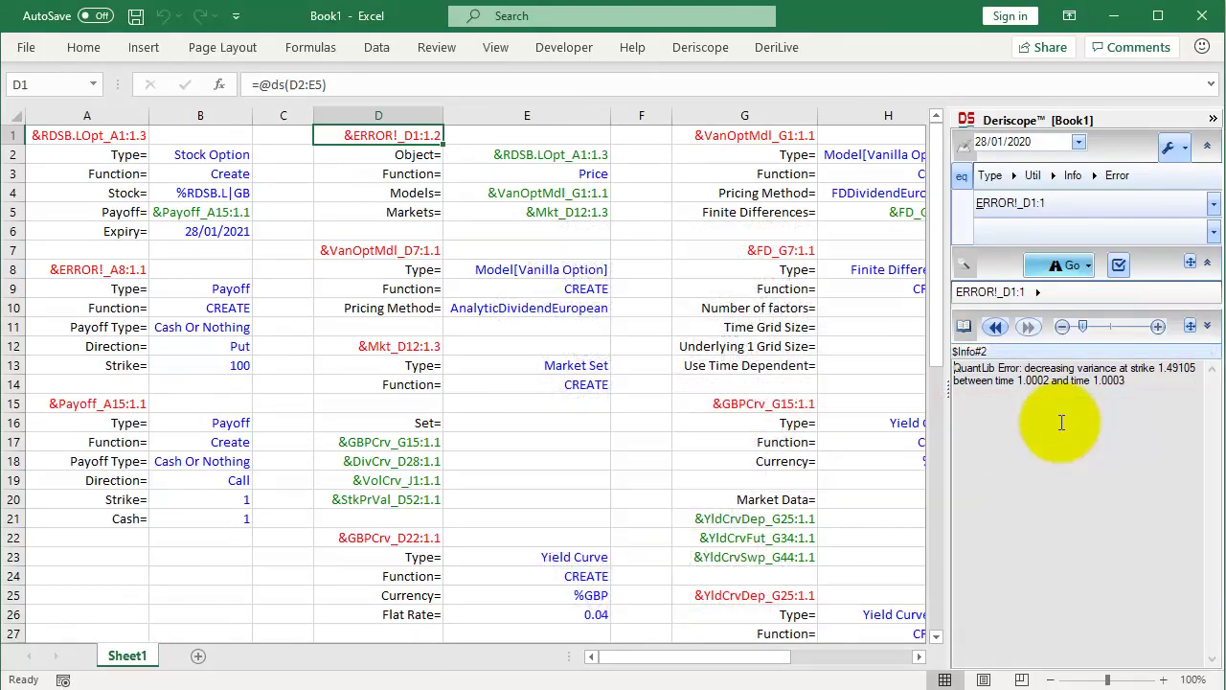
left_click(919, 656)
left_click_drag(919, 656, 919, 656)
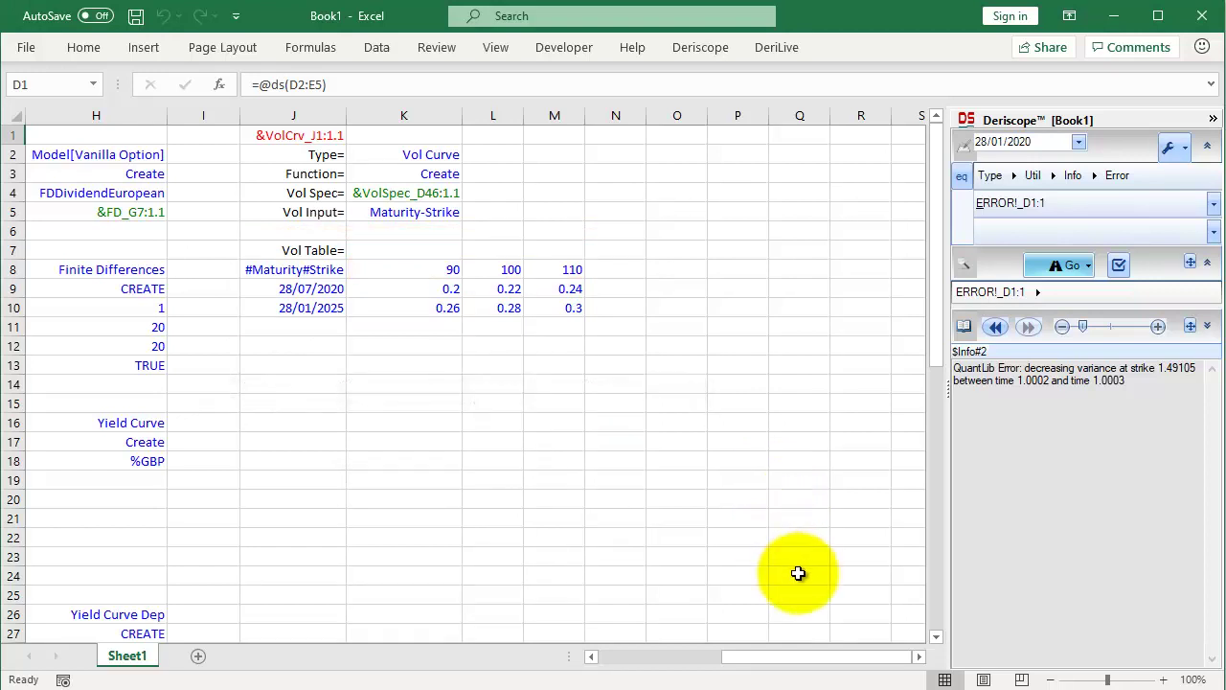
left_click(621, 659)
left_click(621, 659)
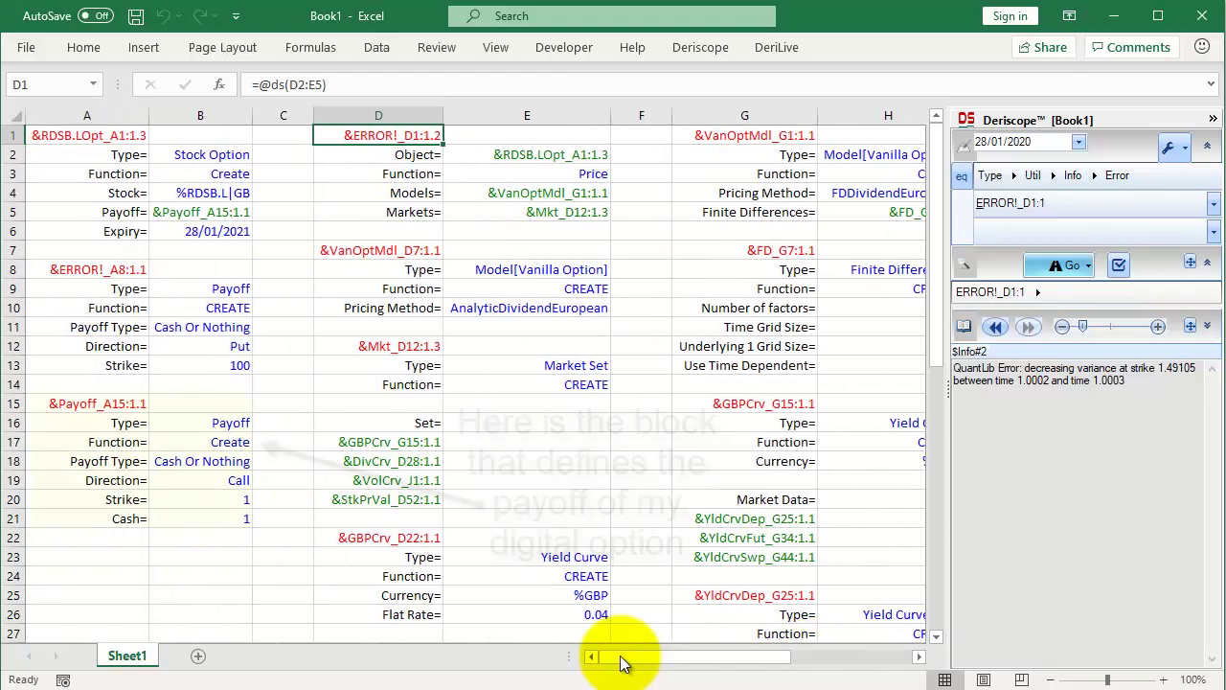
Change the call payoff's strike in B20 to 100
left_click(241, 500)
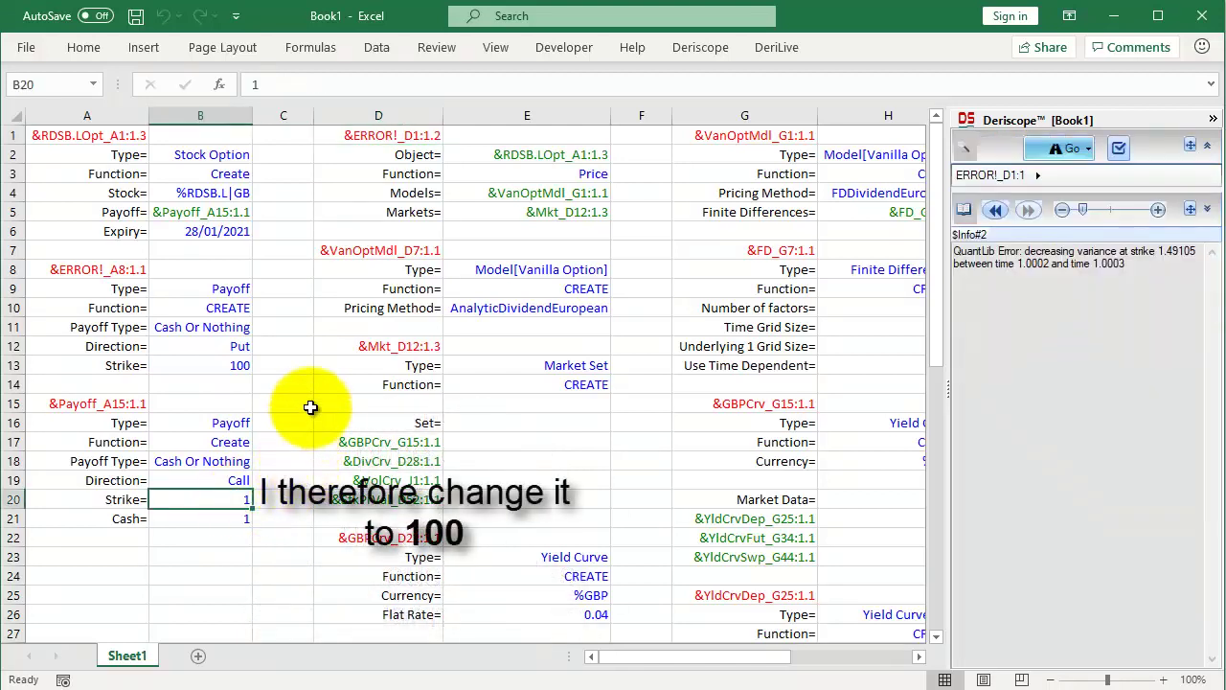
type("1")
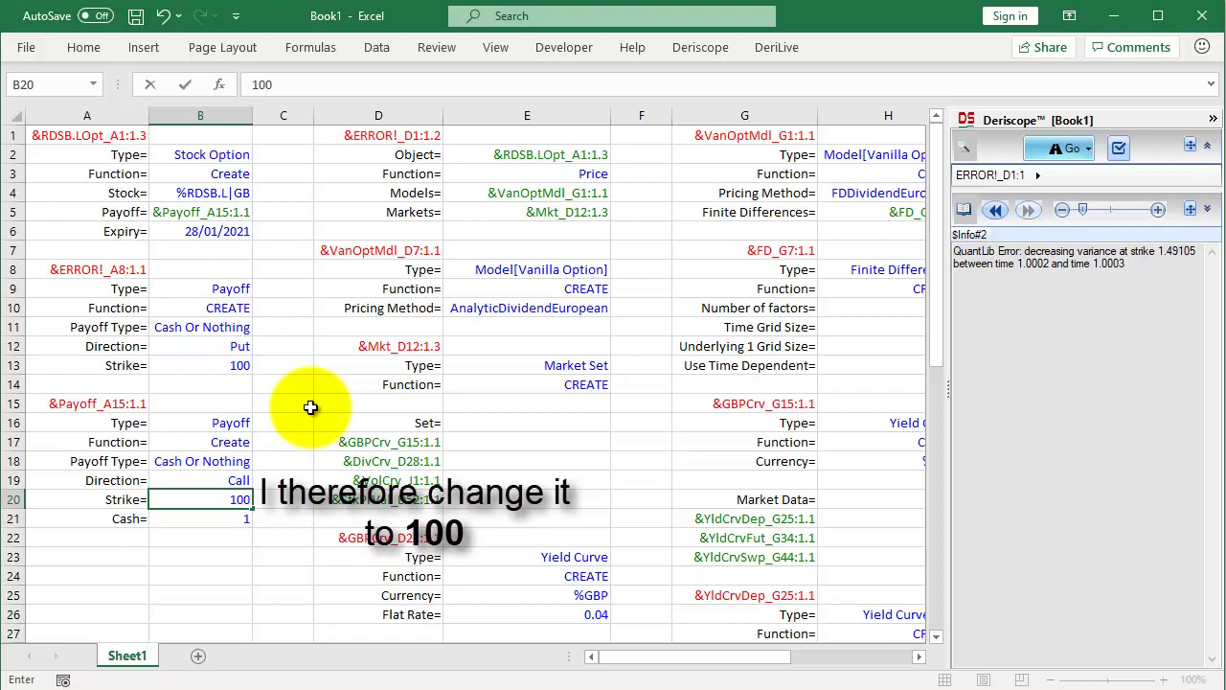
key("Return")
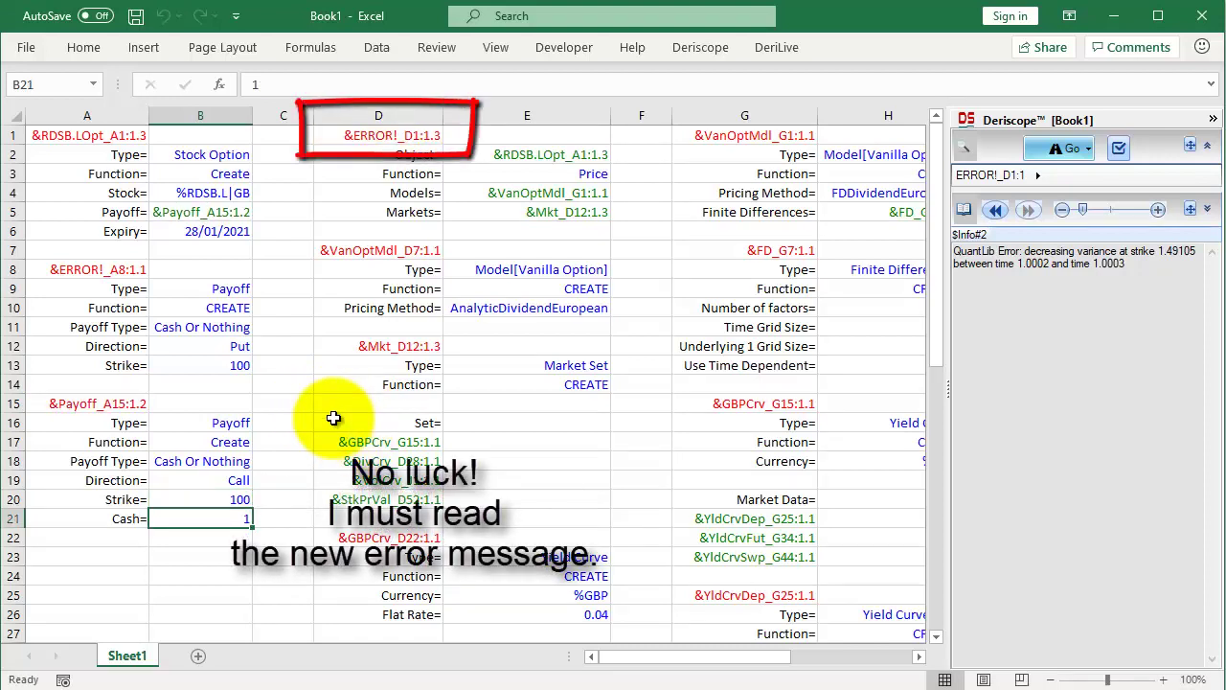
Show the updated D1 error: decreasing variance at strike 37.337
left_click(417, 134)
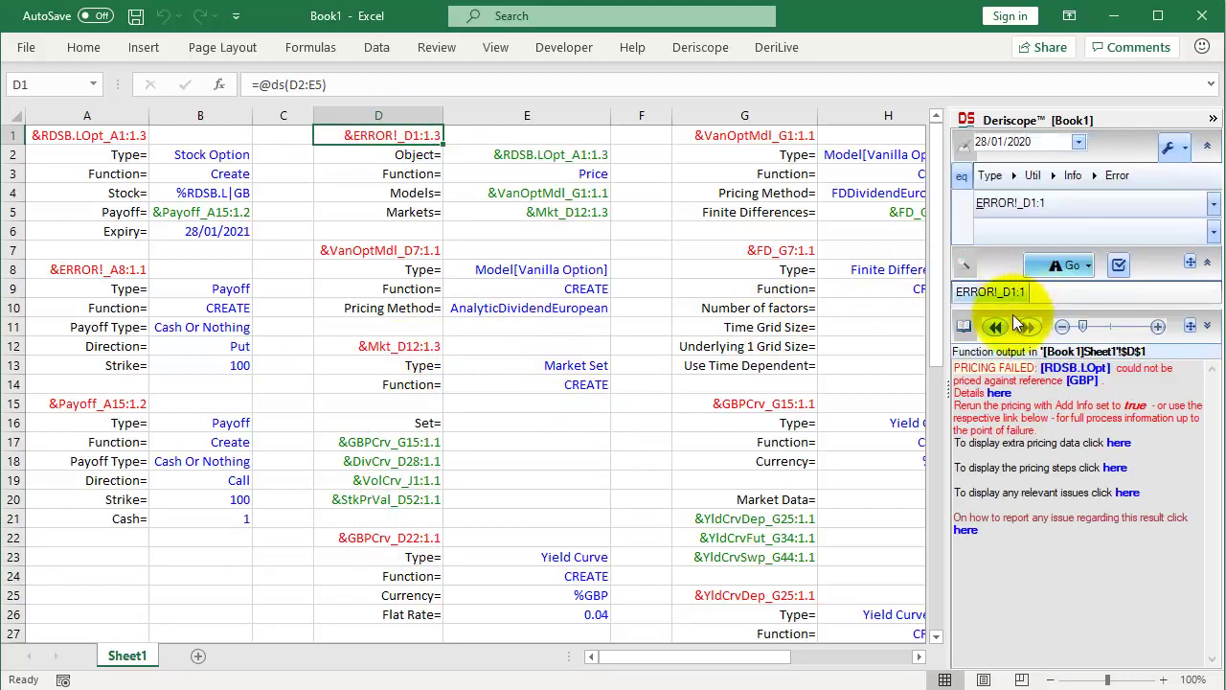
left_click(1000, 394)
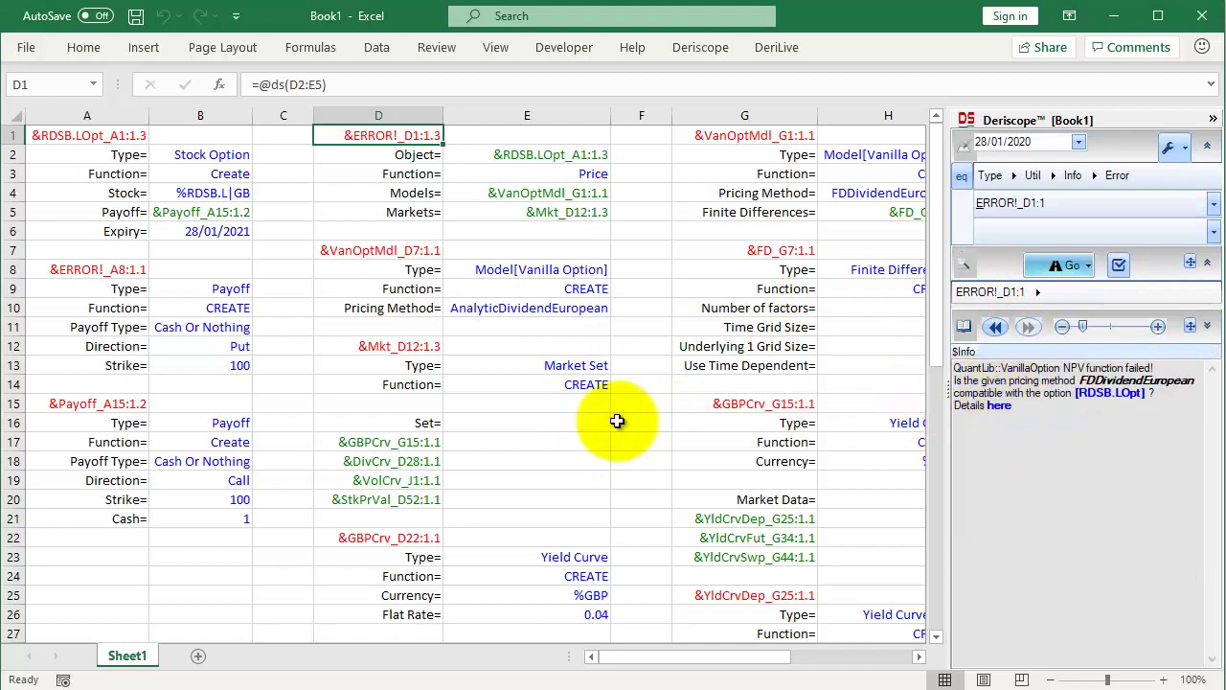
left_click(999, 406)
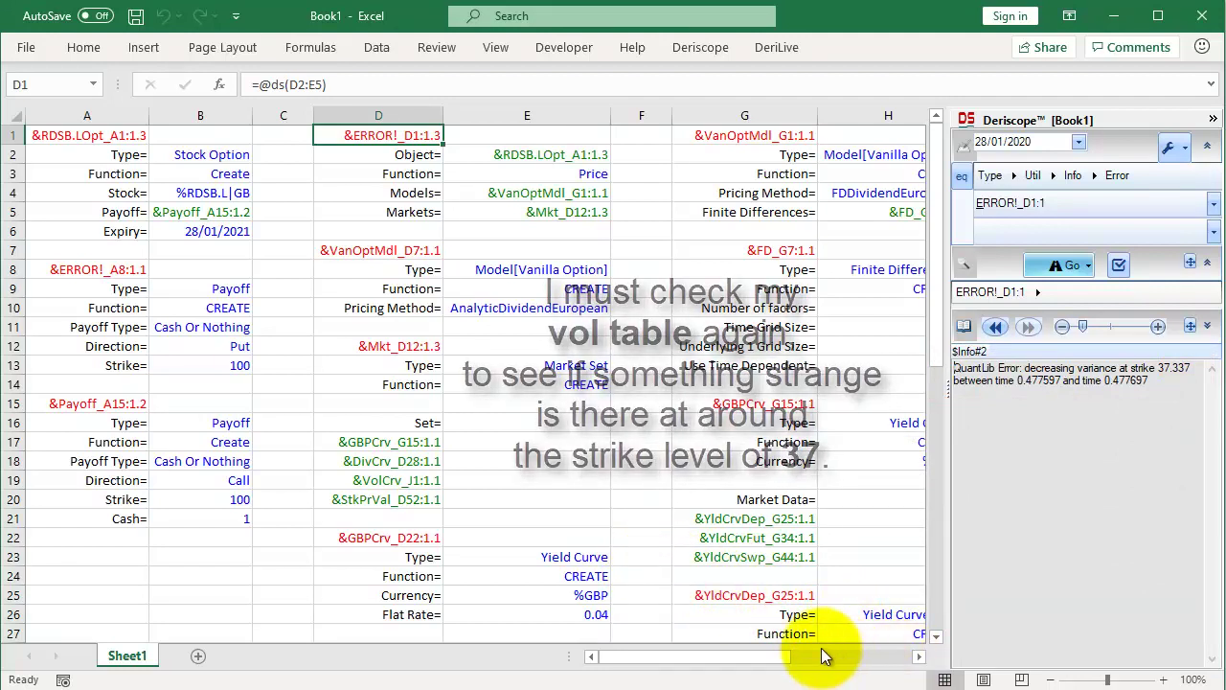
Change the vol table's lowest strike in K8 from 90 to 20, giving price 0.435789582
left_click_drag(778, 659, 892, 657)
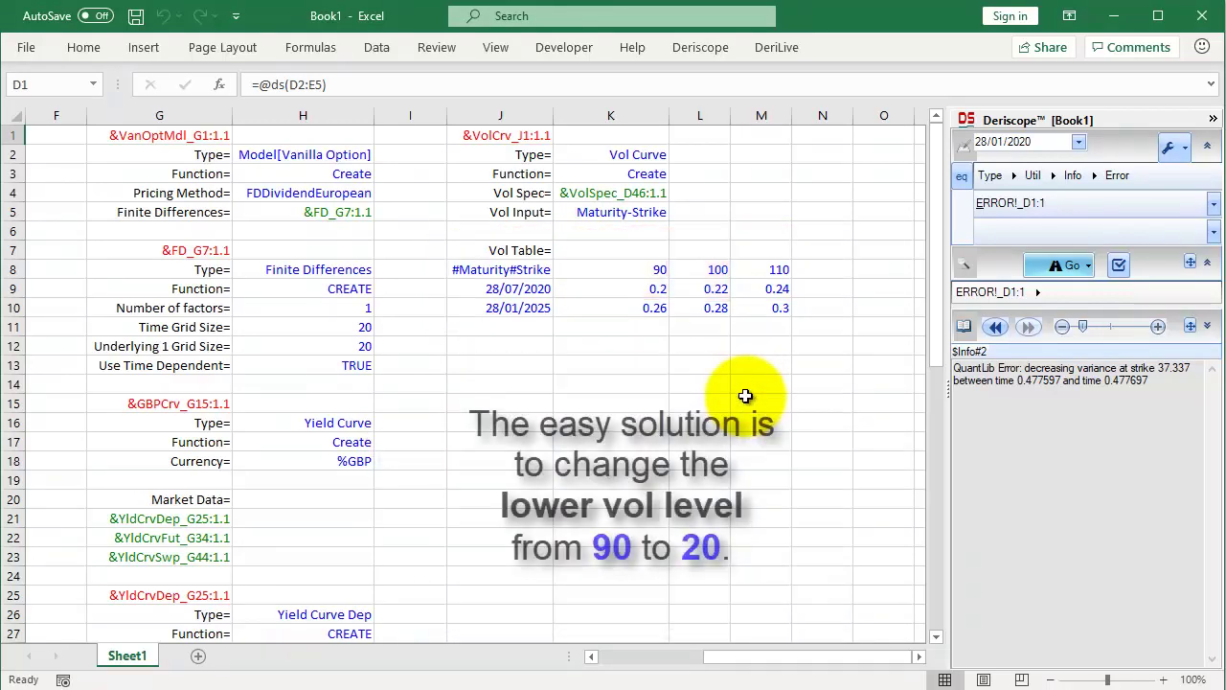
left_click(655, 266)
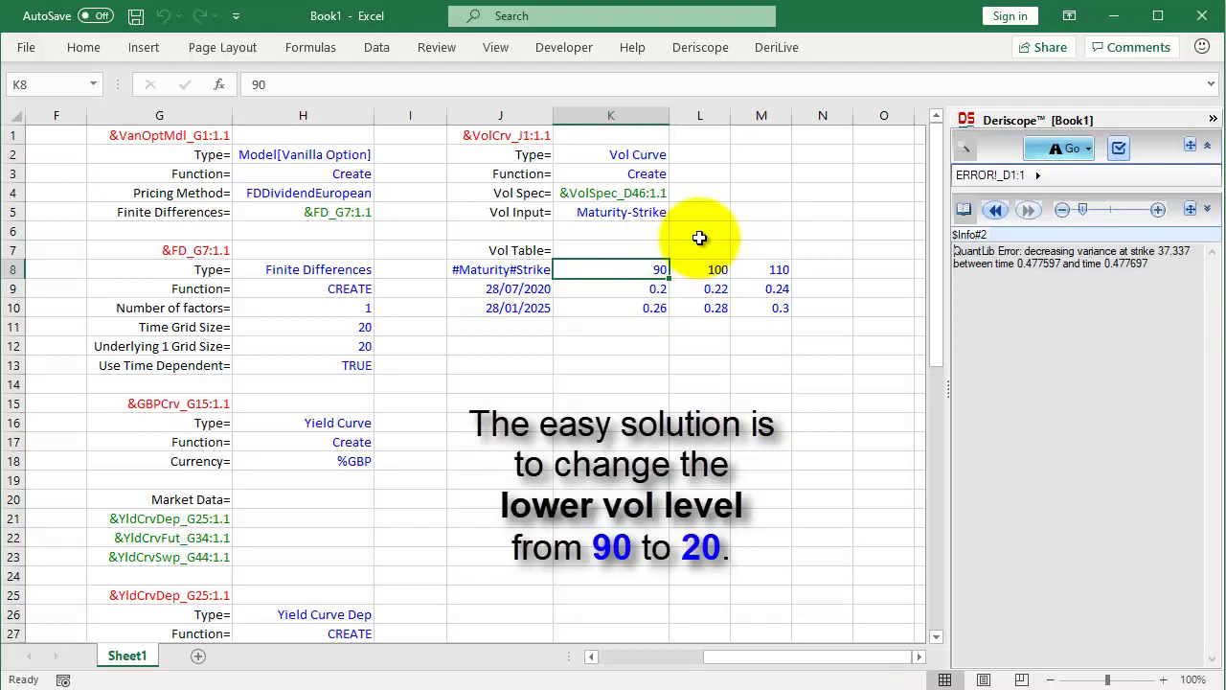
type("20")
key("Return")
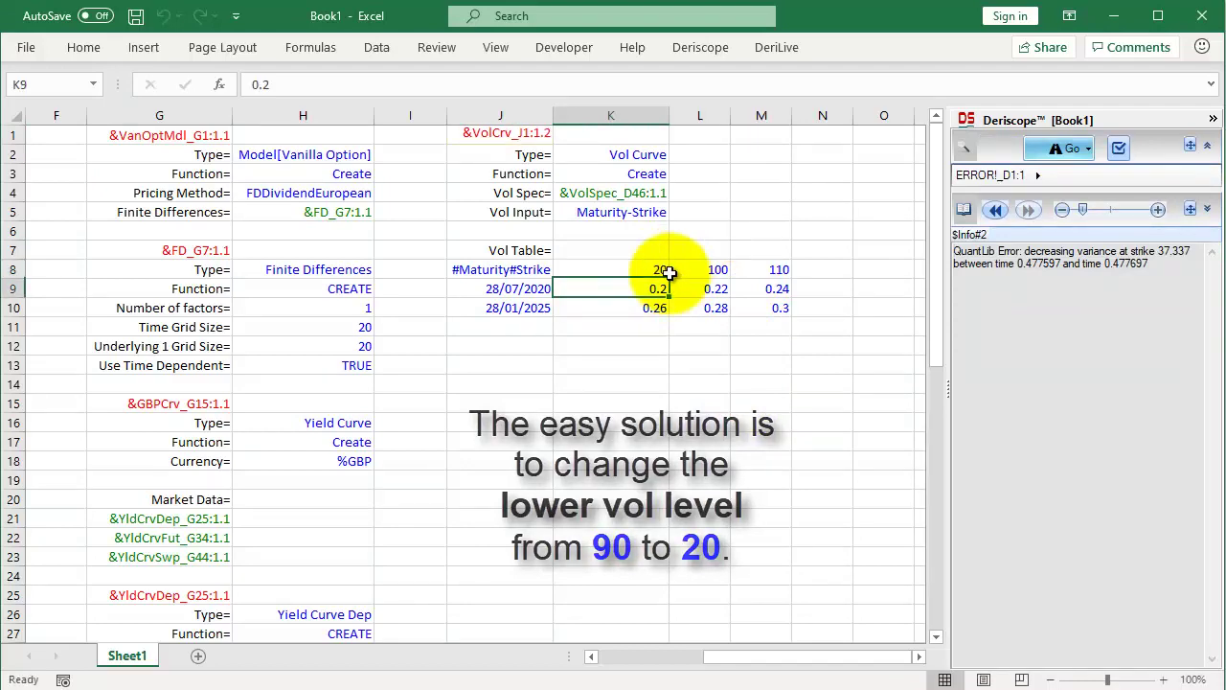
left_click_drag(800, 661, 680, 669)
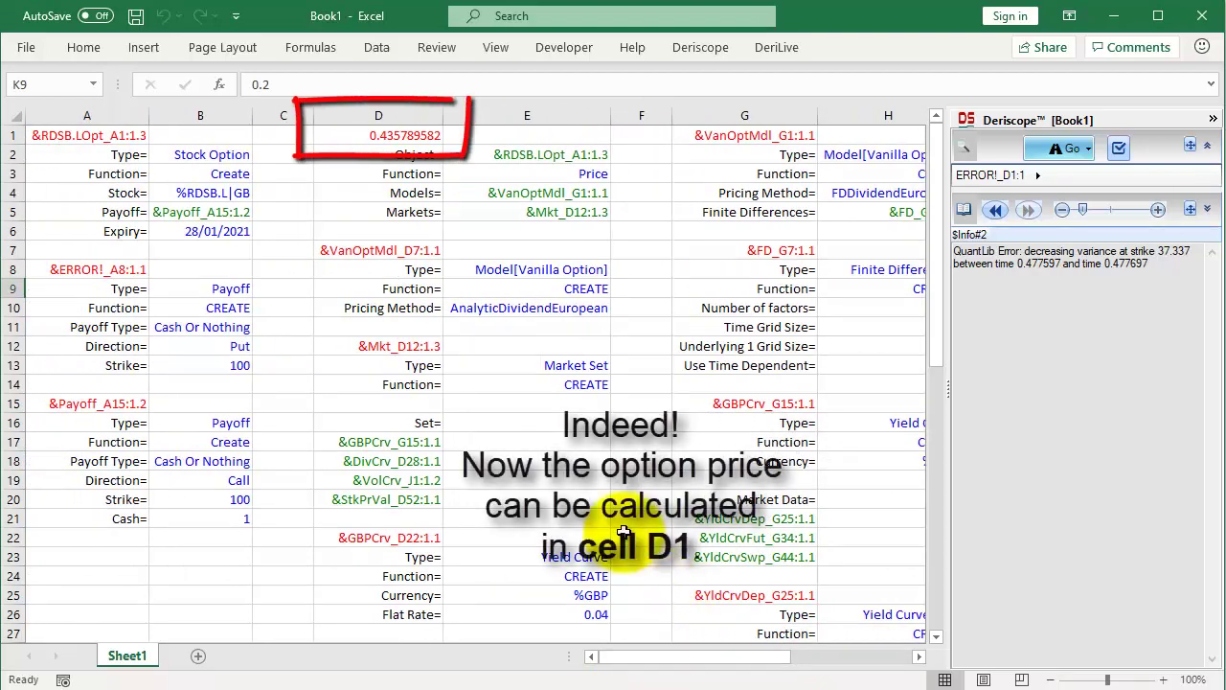